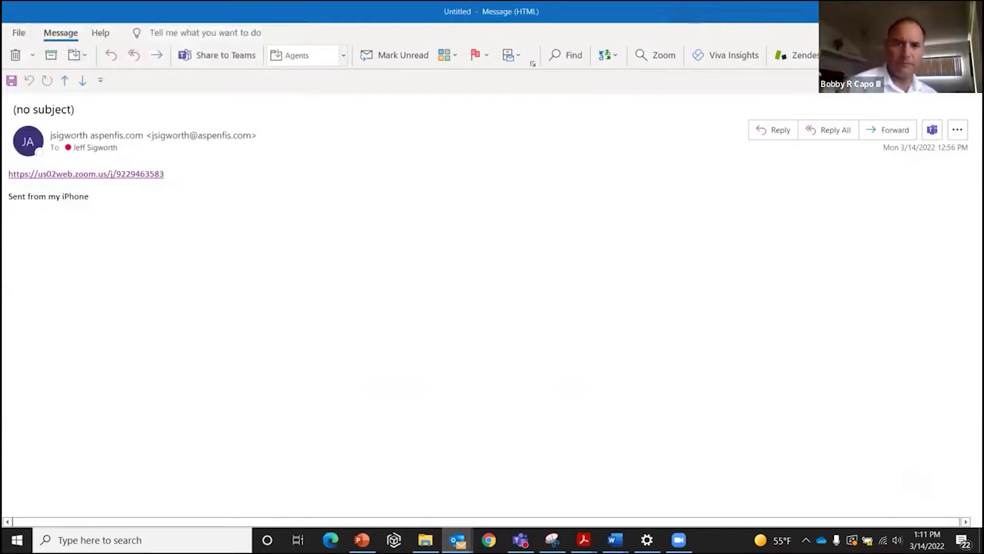
Switch from the open e-mail to Google Chrome and go to the F&G website at fglife.com
key("super+d")
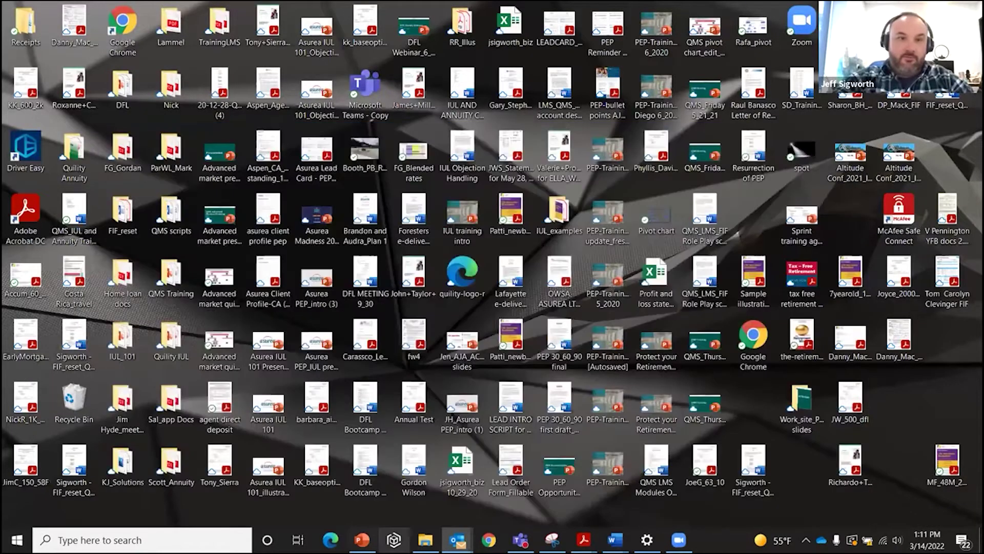
double_click(122, 23)
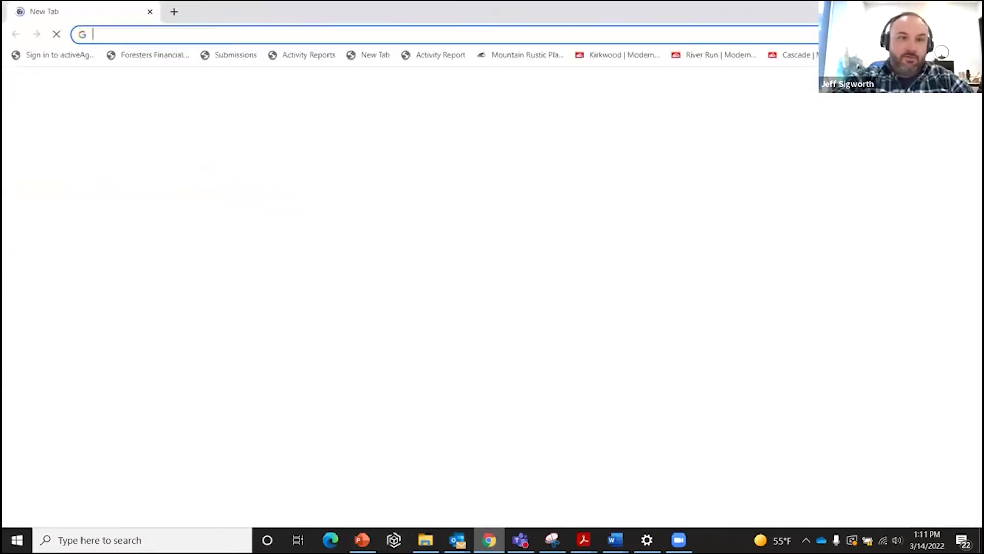
left_click(225, 35)
type("fg")
key("Return")
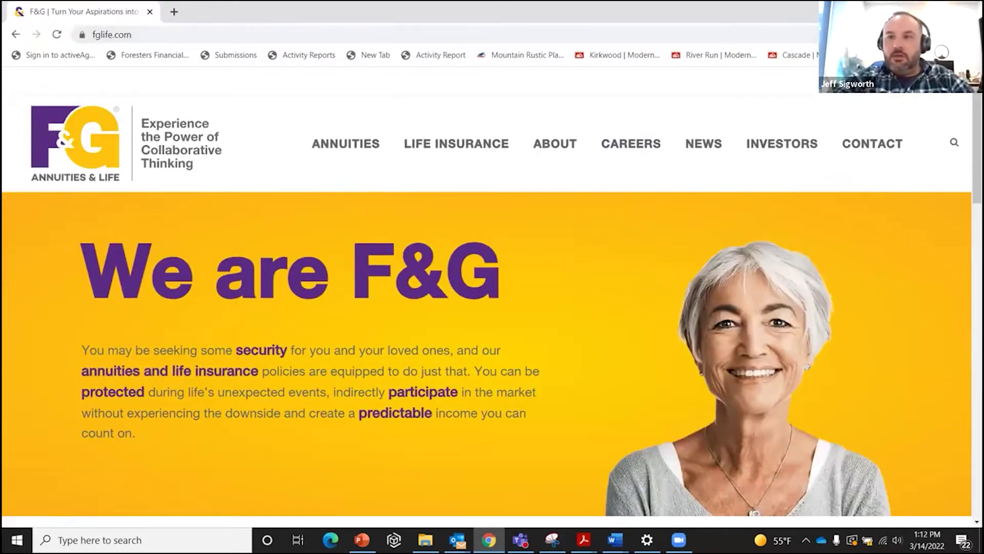
Open the SalesLink agent login from the F&G site and sign in with the prefilled agent ID and password
mouse_move(895, 98)
left_click(837, 115)
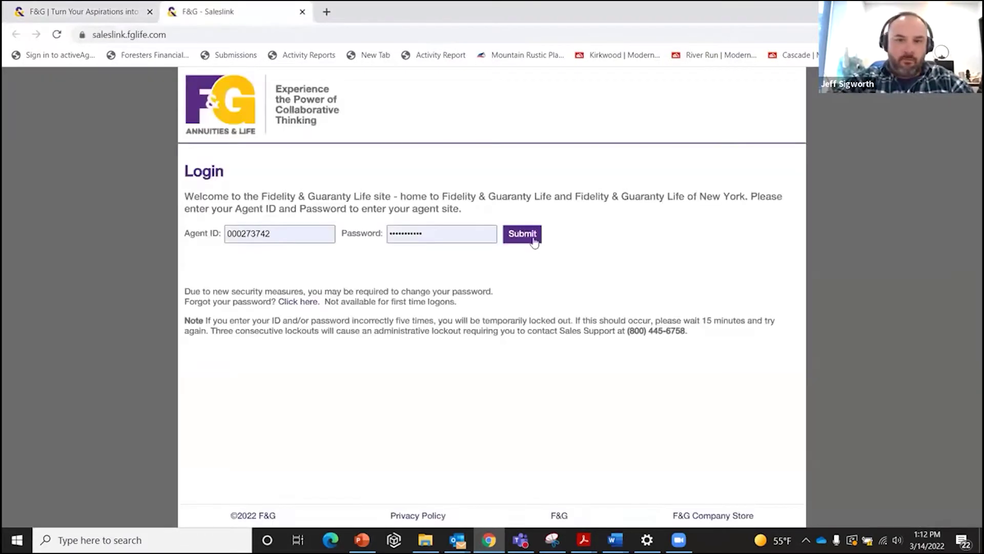
left_click(532, 240)
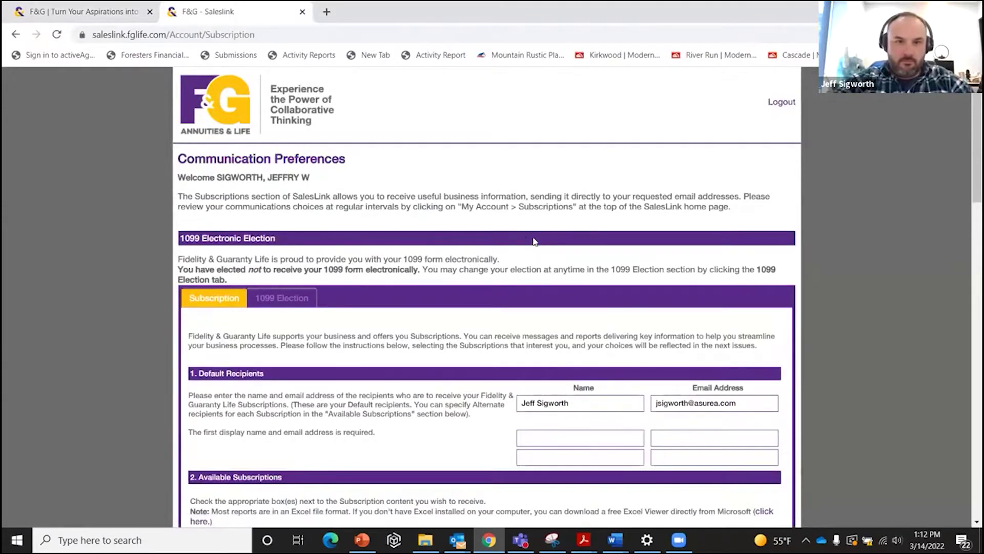
Save the subscription preferences as they are and open the Illustrations sales tool on a new case
scroll(556, 429, "down", 20)
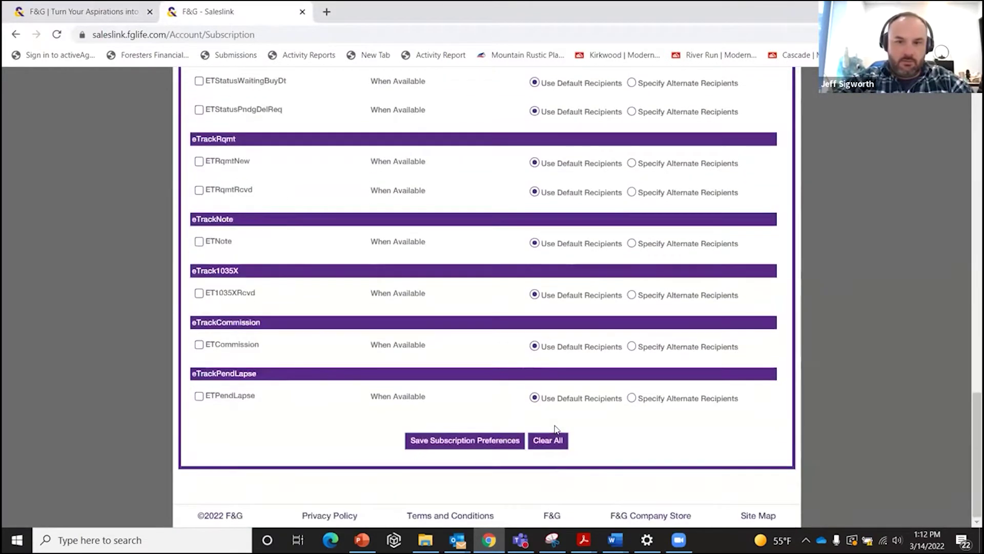
left_click(468, 442)
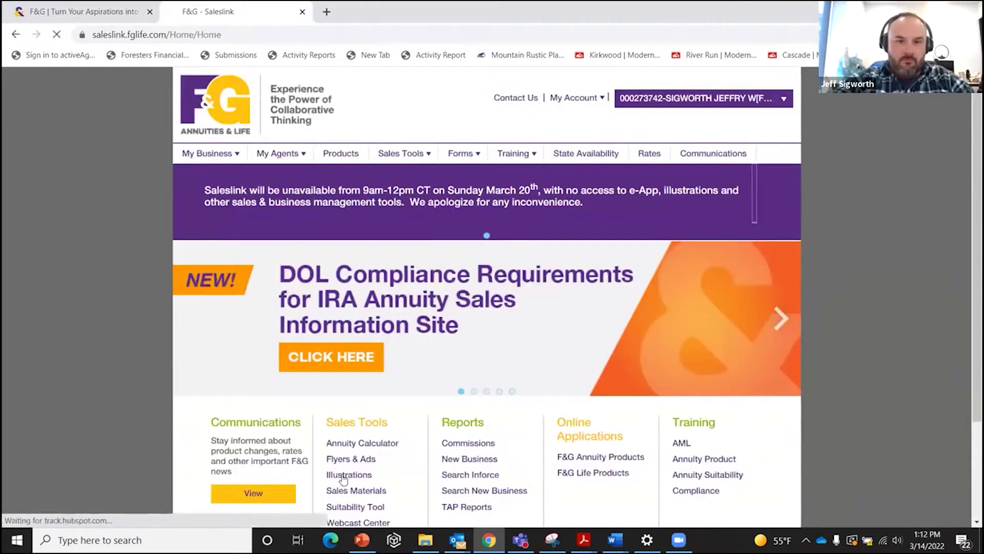
left_click(341, 476)
left_click(433, 314)
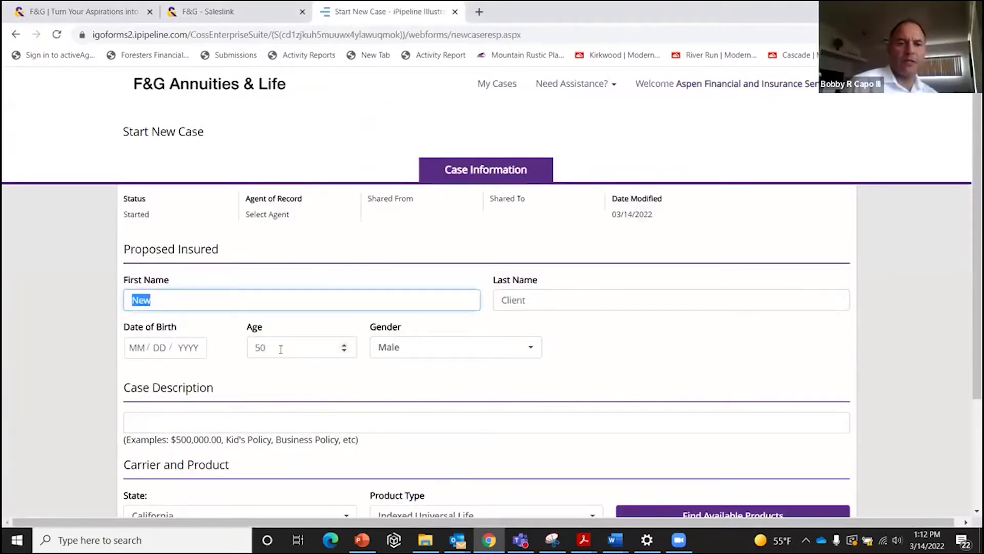
Set the proposed insured's age to 9 and gender to Female
double_click(254, 347)
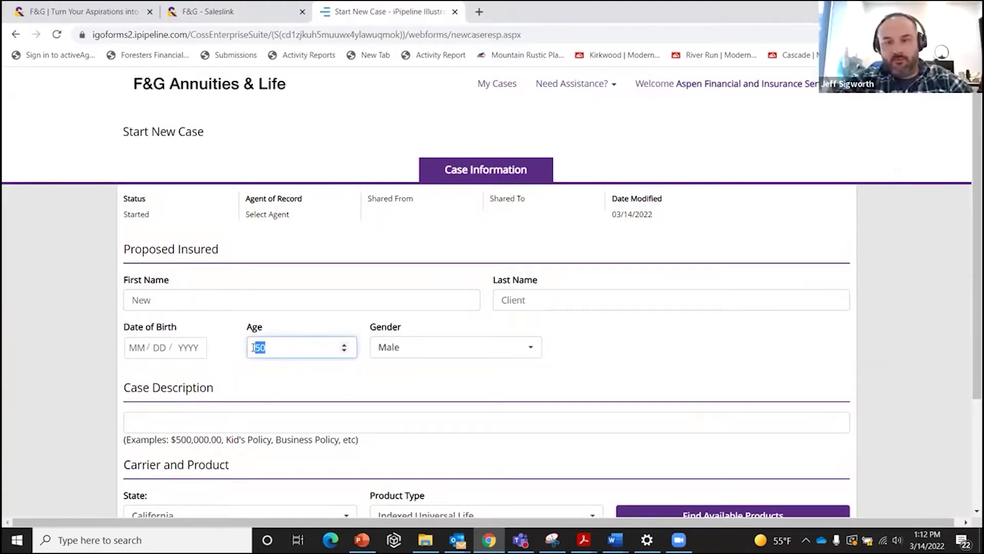
type("9")
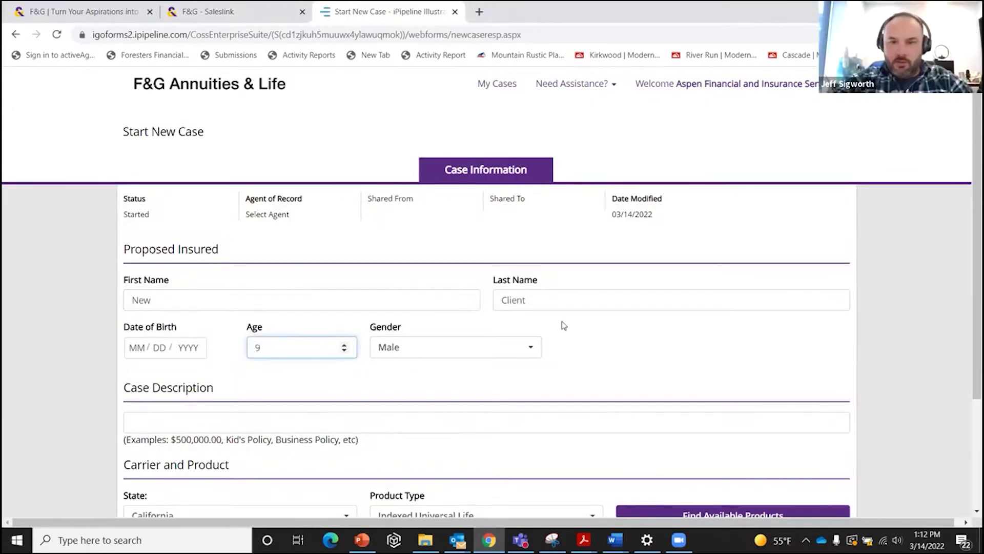
left_click(530, 349)
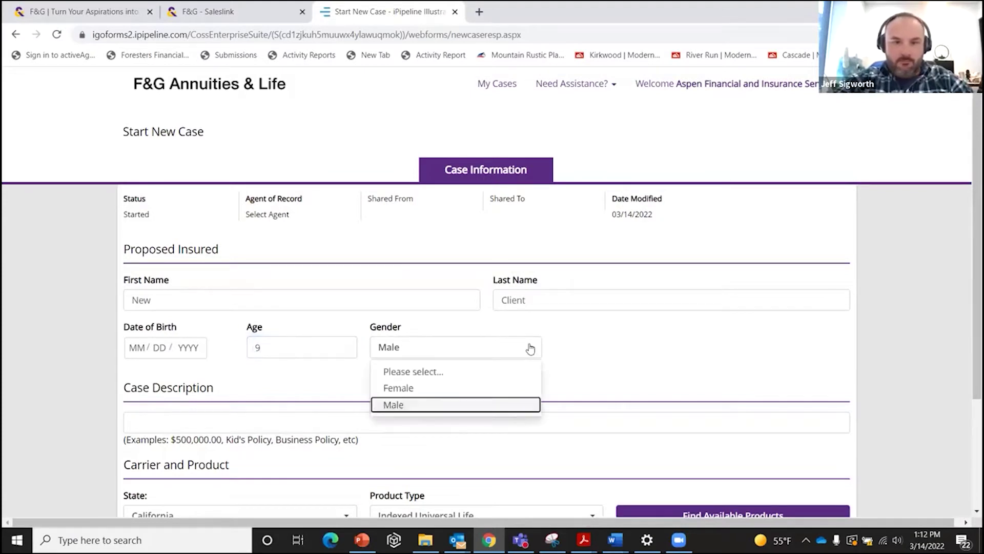
left_click(405, 389)
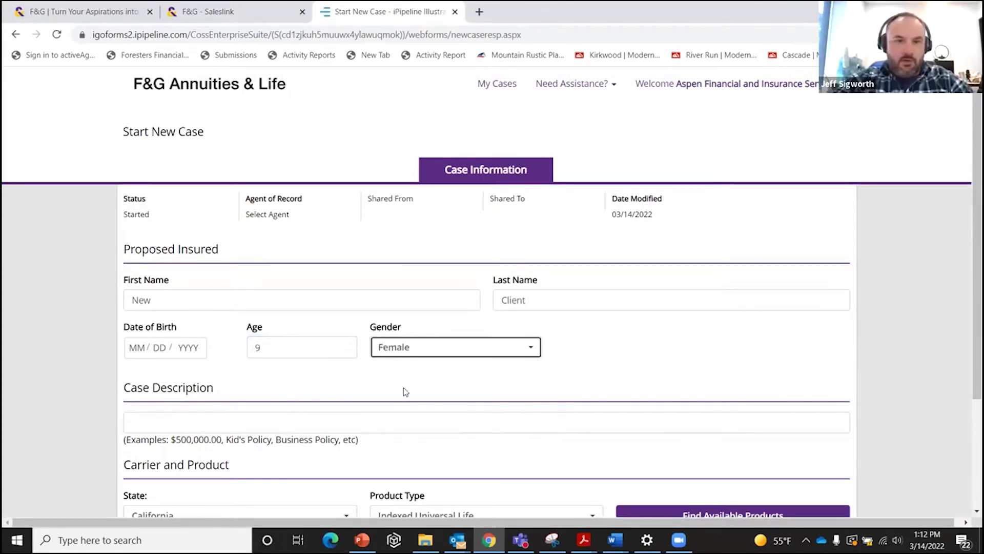
Find the available Indexed Universal Life products for California and select FG Pathsetter for quotes and illustrations
scroll(272, 382, "down", 3)
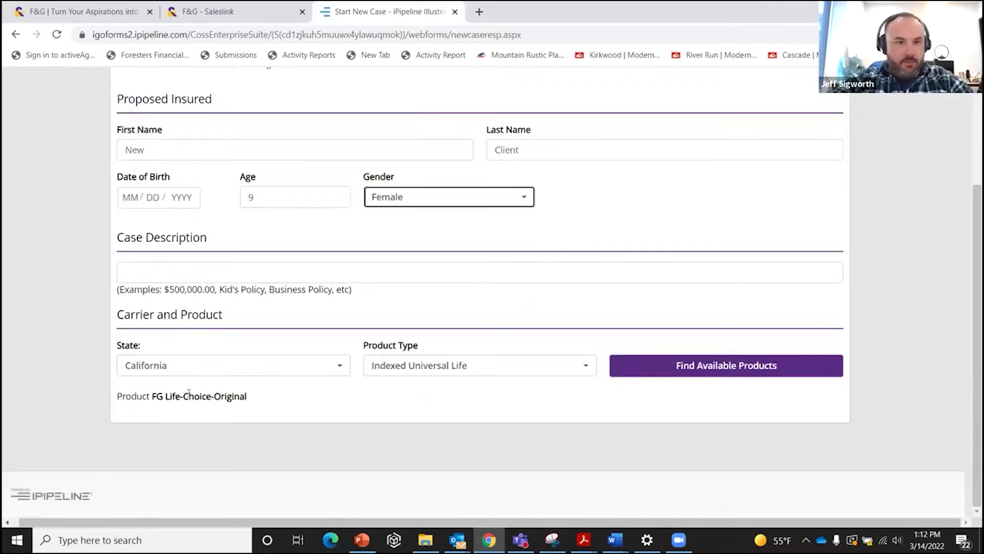
left_click(695, 370)
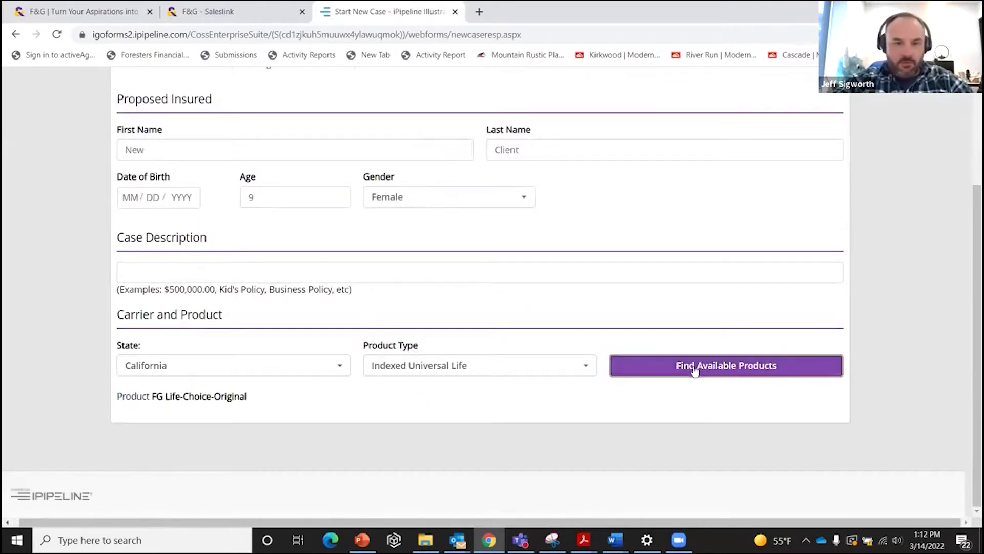
scroll(581, 467, "down", 2)
scroll(581, 466, "down", 1)
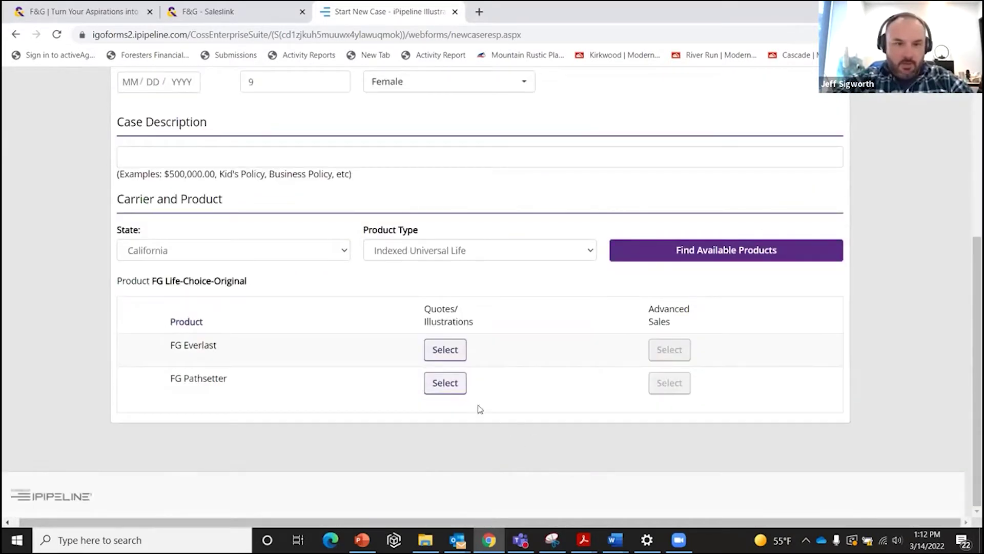
left_click(454, 391)
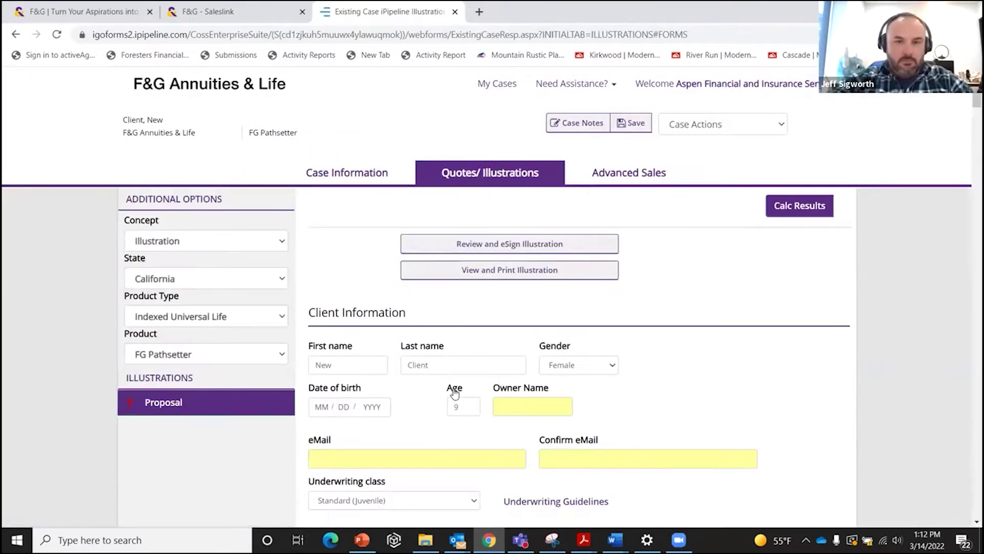
Set the illustration to solve for Max Accum and Income, with Face as the solve input, and open the specified premiums
scroll(455, 395, "down", 4)
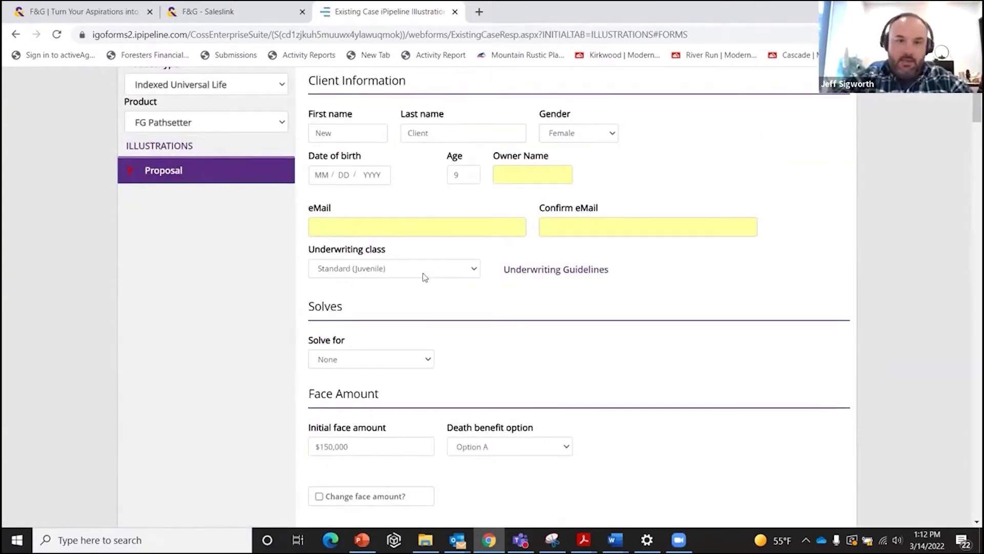
left_click(427, 362)
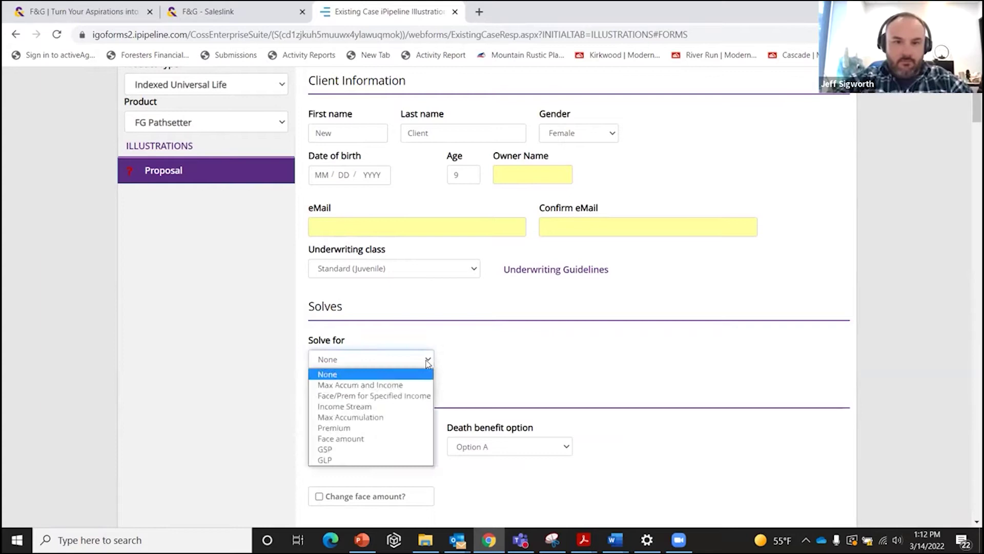
left_click(403, 385)
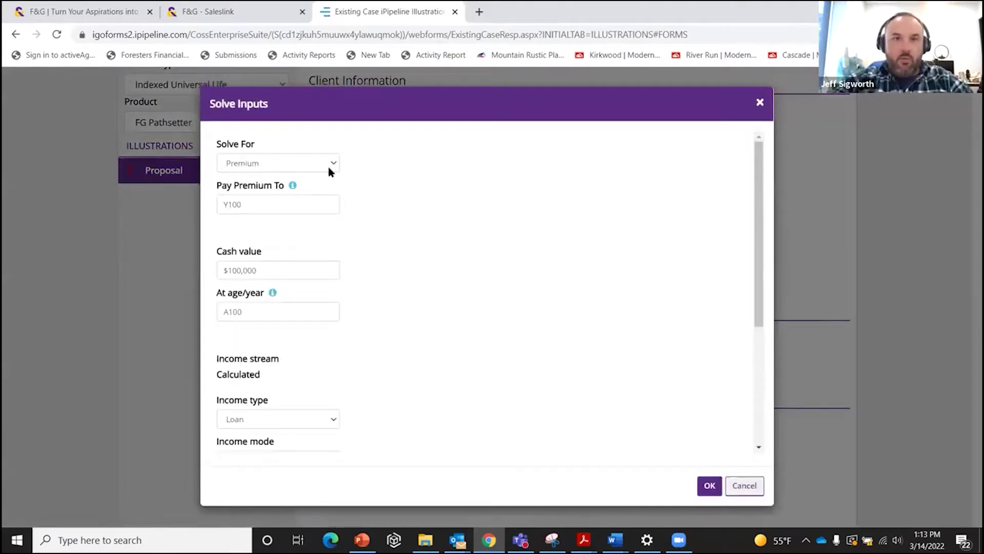
left_click(330, 170)
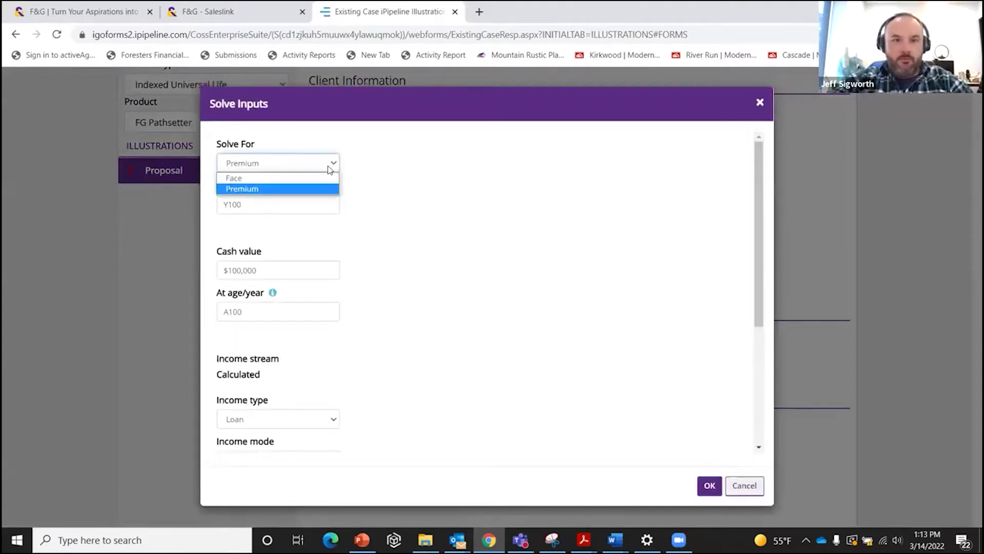
left_click(306, 182)
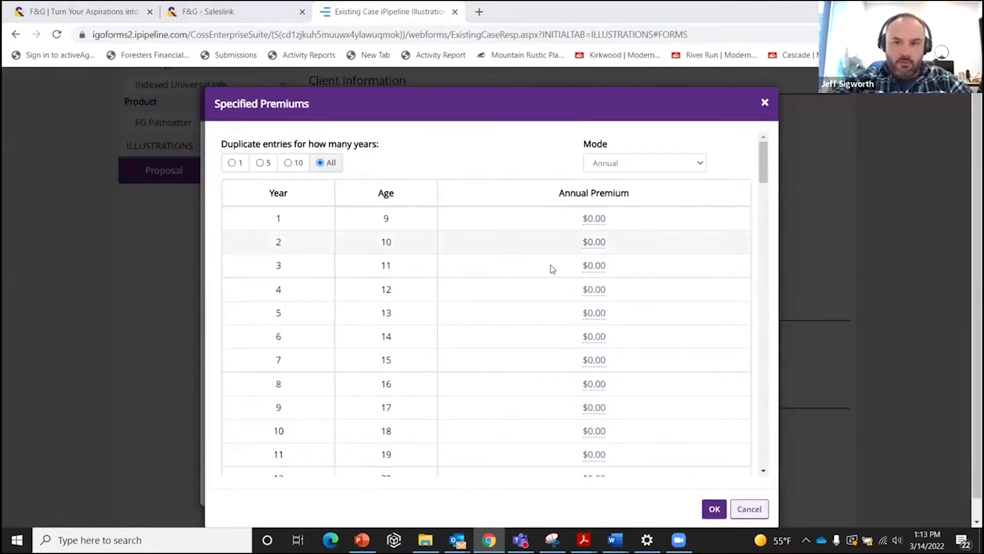
Set the premium mode to Monthly and enter a $200 premium from year 1, duplicated across all years
left_click(646, 160)
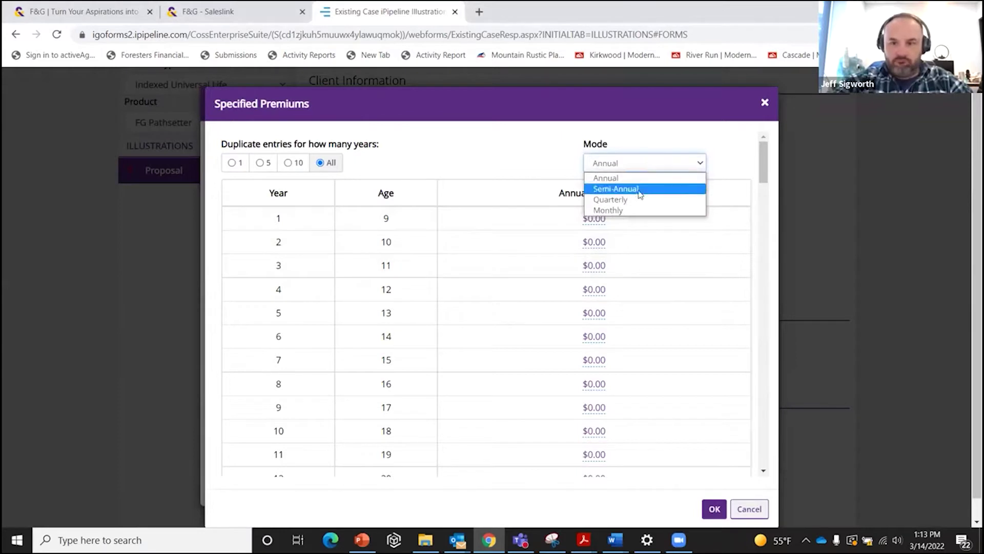
left_click(631, 216)
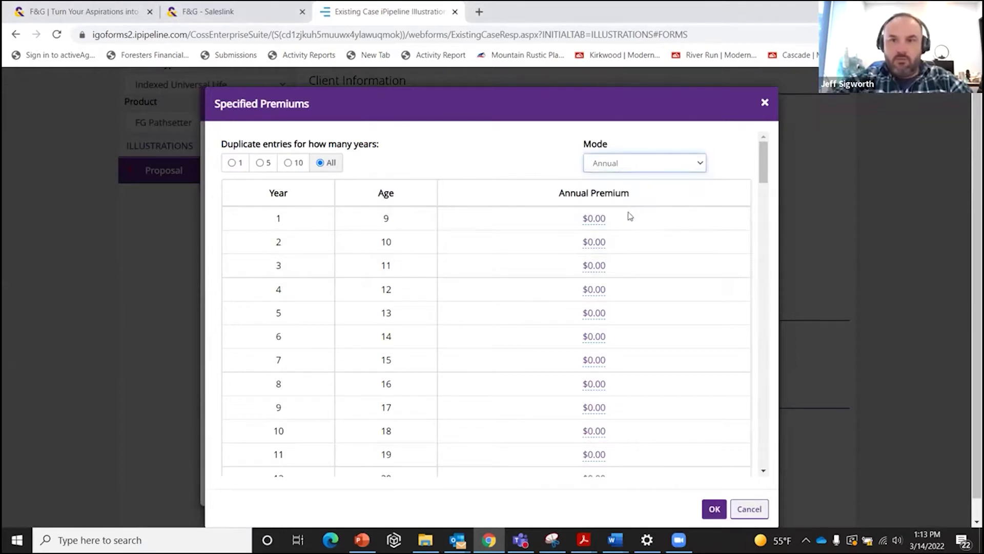
left_click(595, 220)
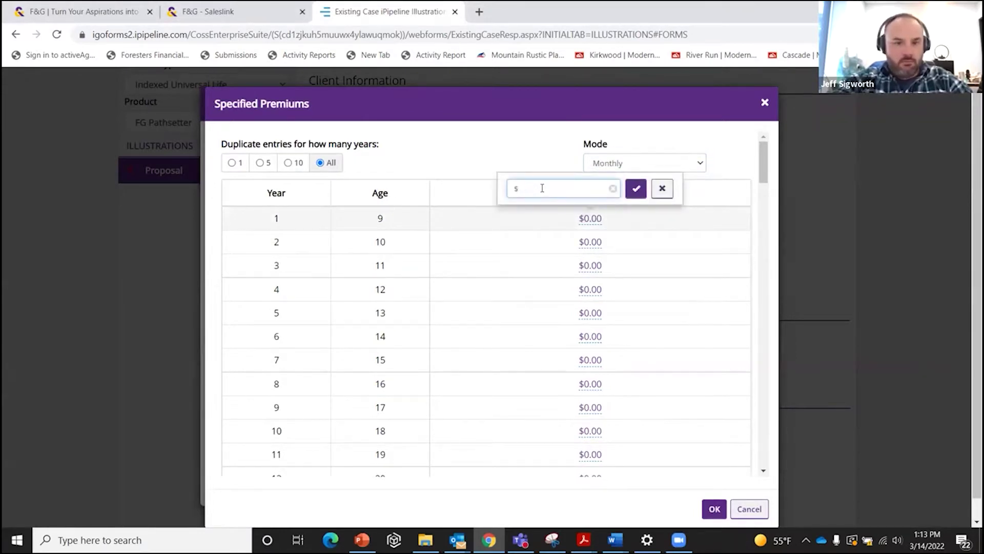
type("200")
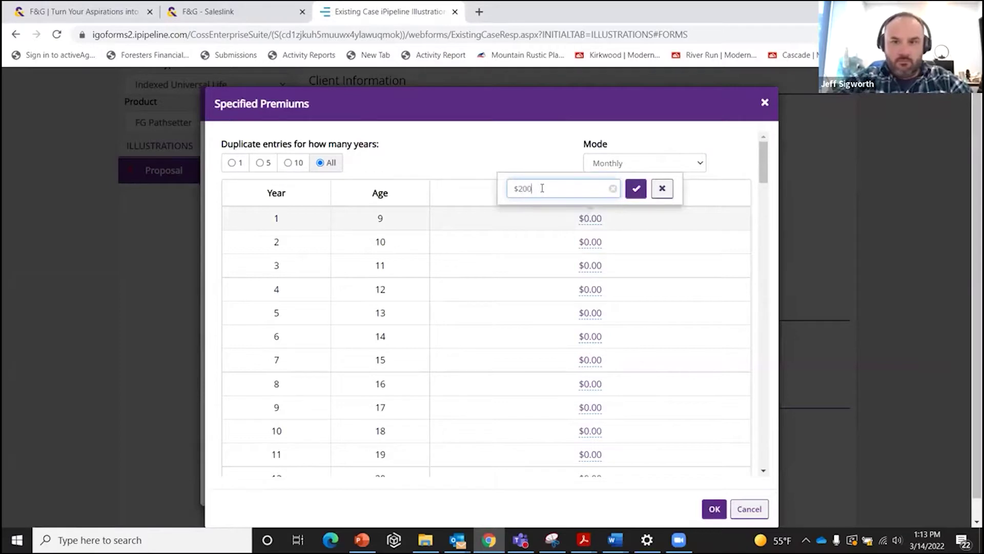
left_click(637, 189)
Set the monthly premium to $0 from year 16 (age 24) onward and accept the specified premiums
scroll(582, 400, "down", 4)
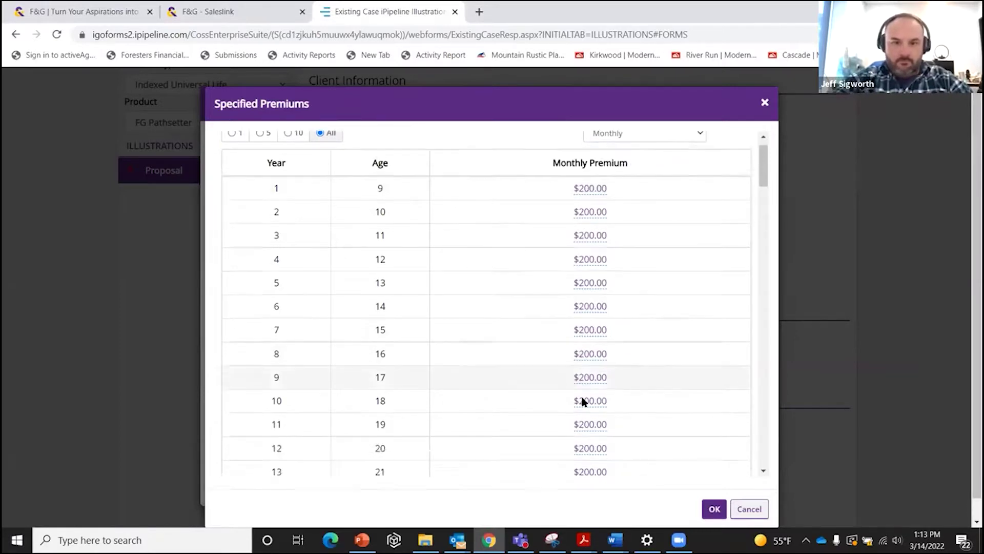
scroll(583, 400, "up", 1)
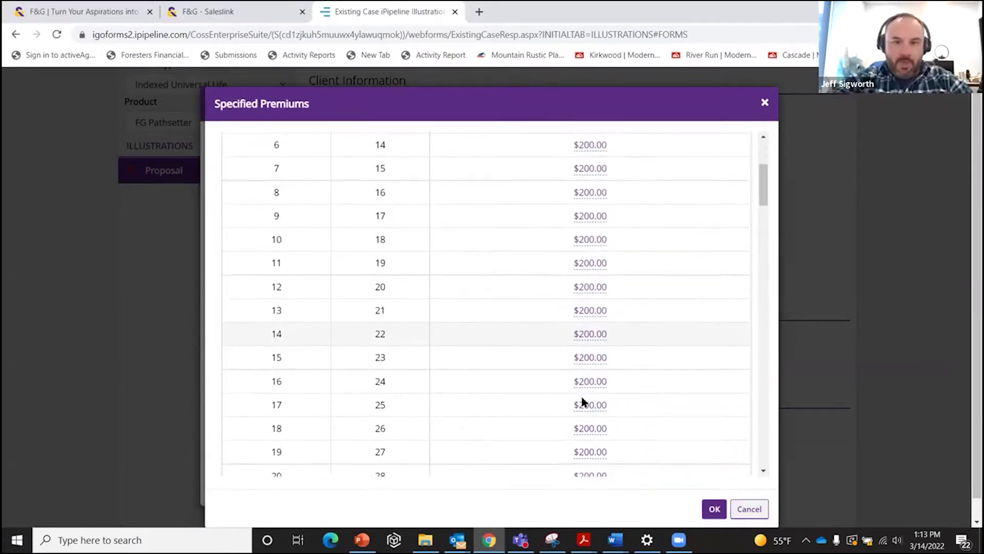
left_click(591, 382)
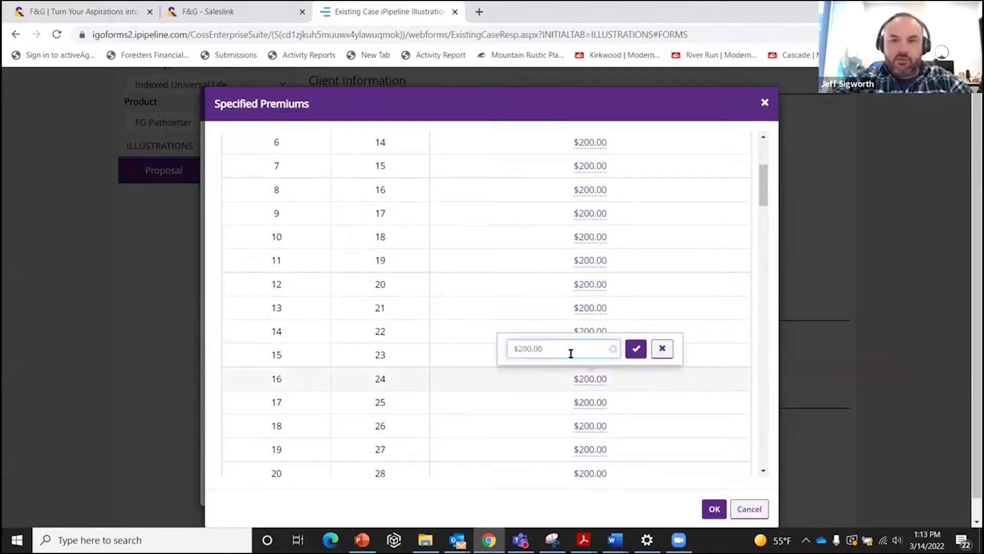
left_click_drag(572, 351, 522, 353)
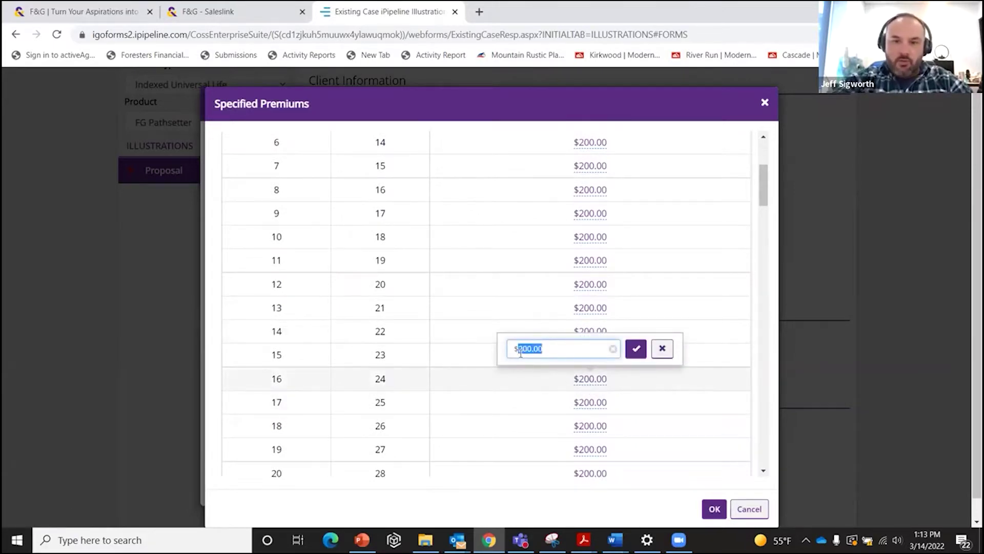
type("0")
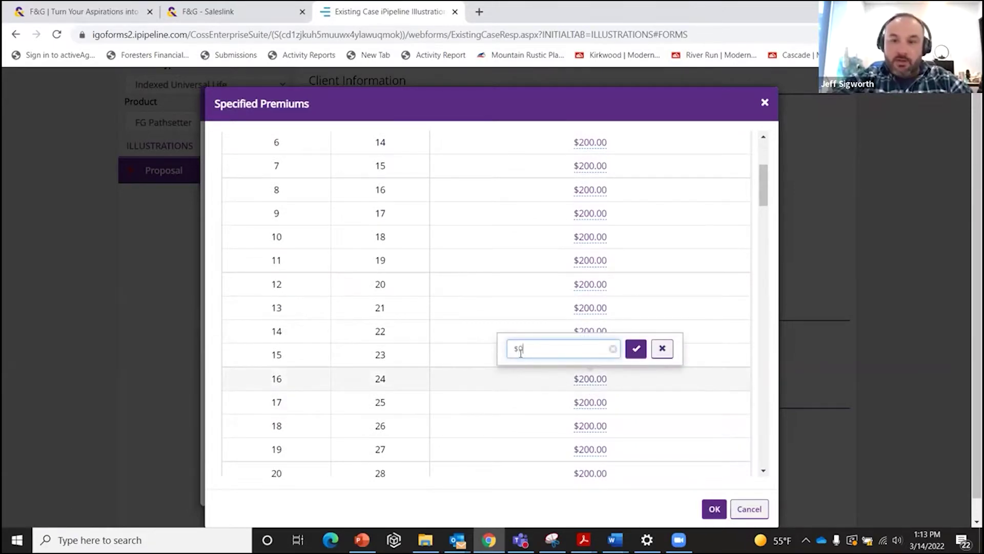
left_click(636, 351)
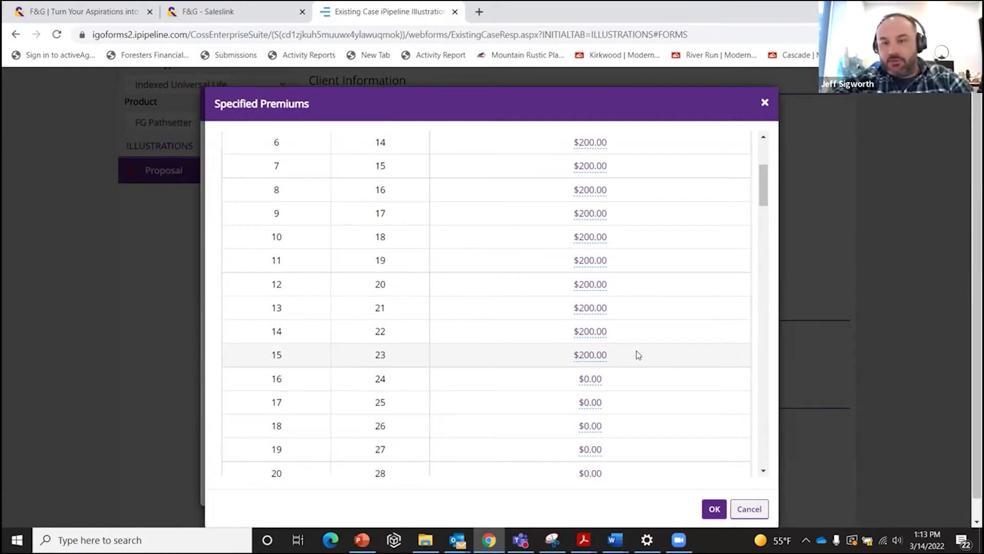
left_click(715, 510)
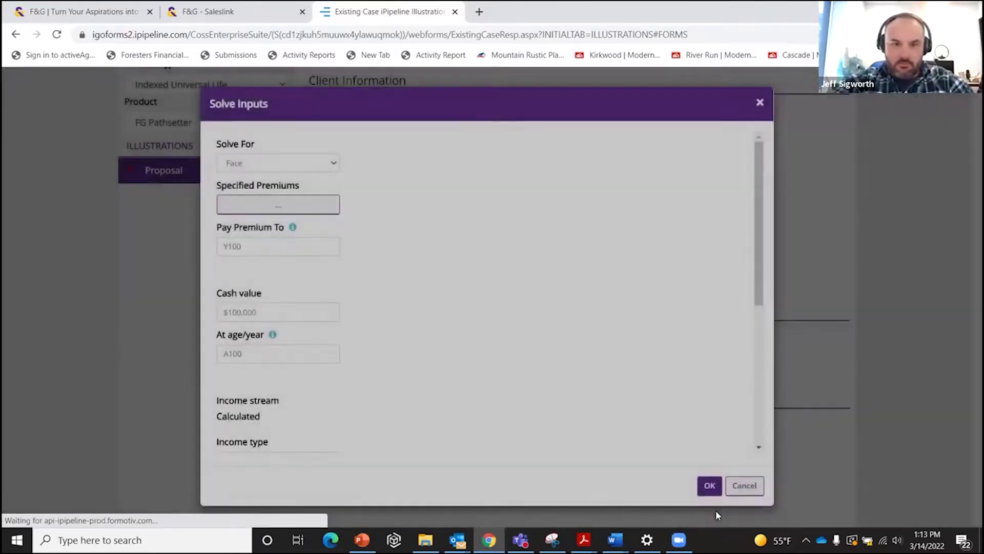
Set the income stream's start age to 24 and its duration to 20 years in the solve inputs
scroll(410, 357, "down", 3)
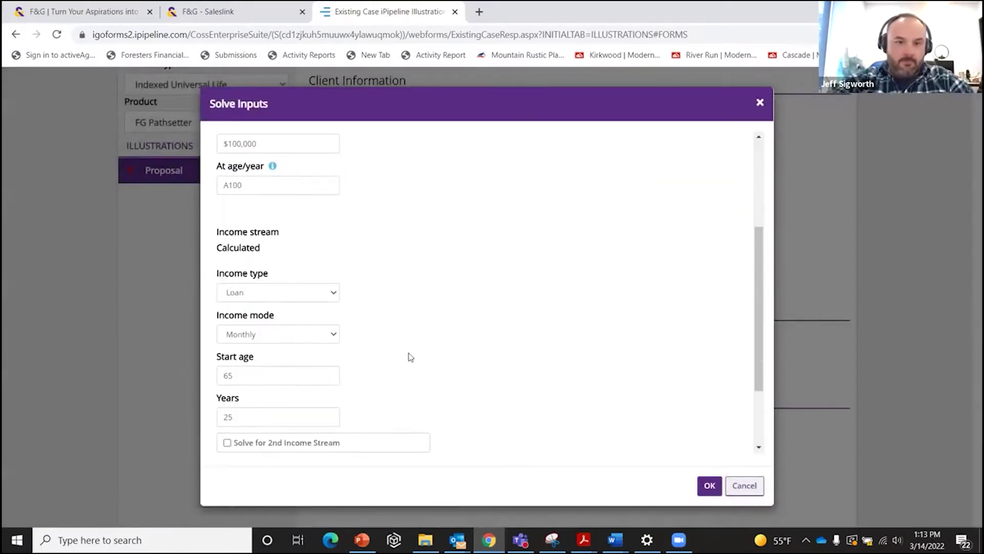
left_click_drag(236, 375, 221, 376)
type("24")
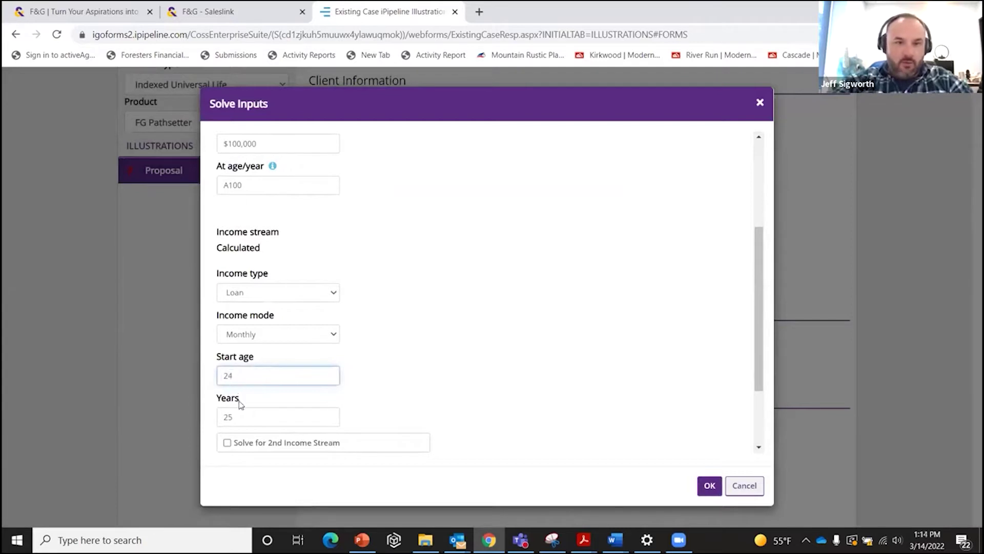
left_click_drag(232, 416, 222, 419)
type("20")
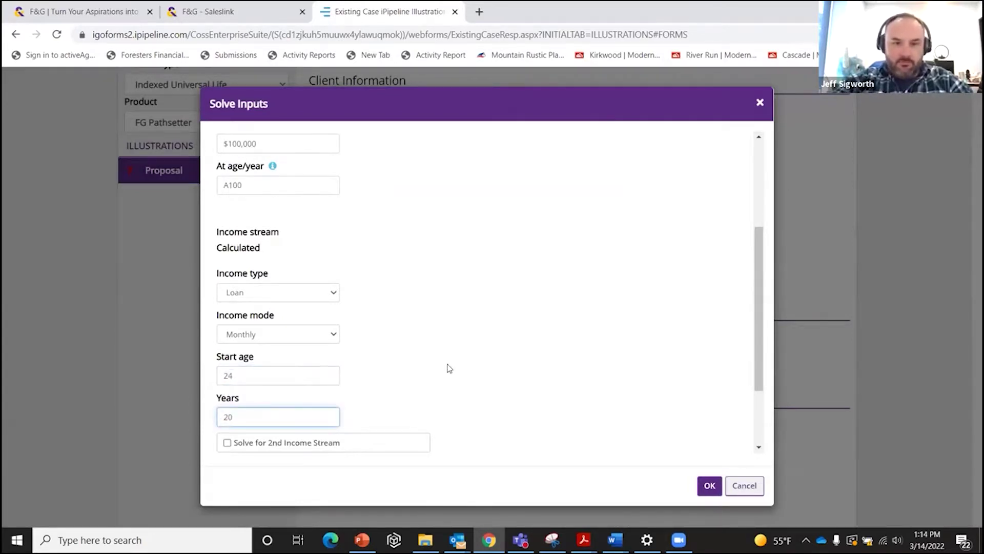
Enable solving for a second income stream that starts at age 70 and runs for 30 years
scroll(449, 369, "down", 2)
left_click(228, 341)
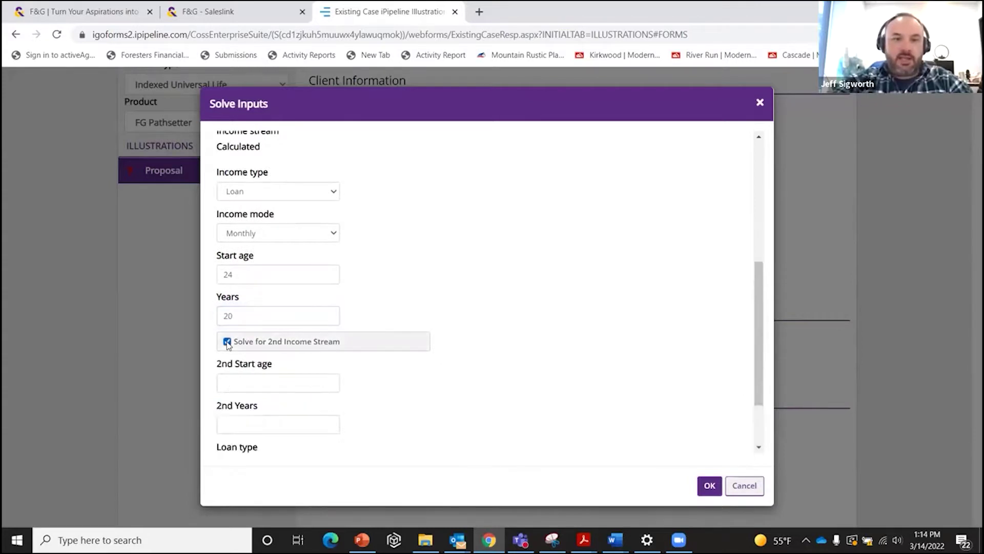
left_click(234, 381)
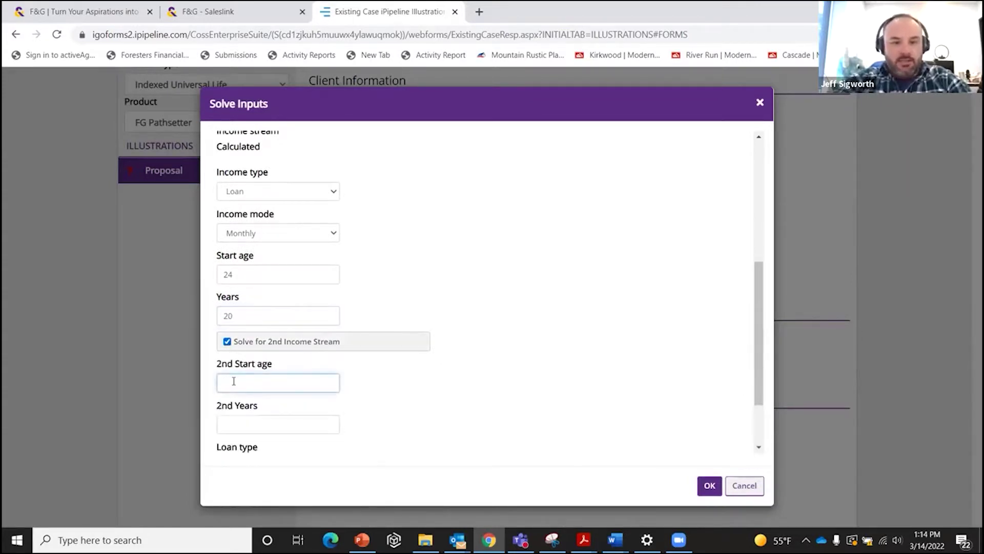
left_click(240, 425)
type("30")
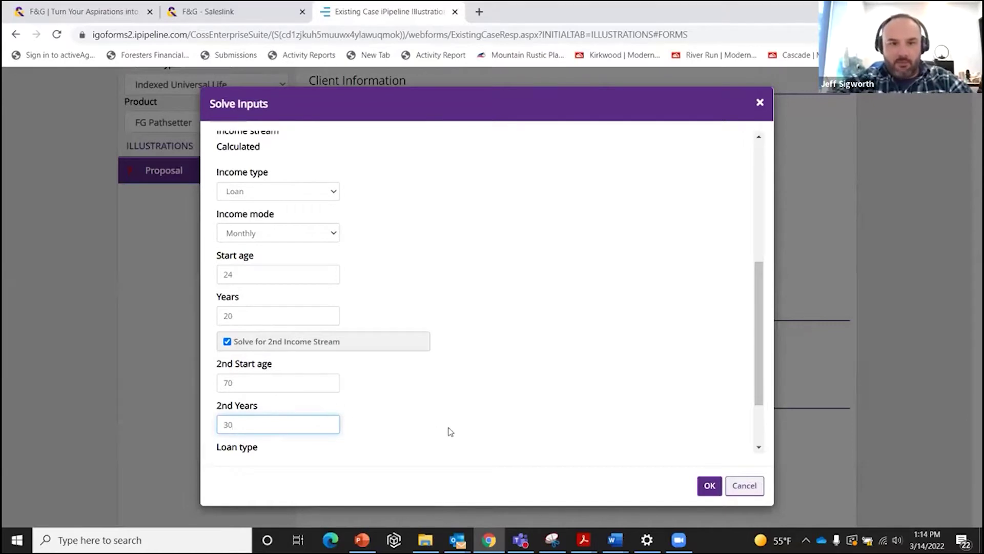
Use the 7702 rates effective January 2021 and accept the solve inputs
scroll(448, 431, "down", 2)
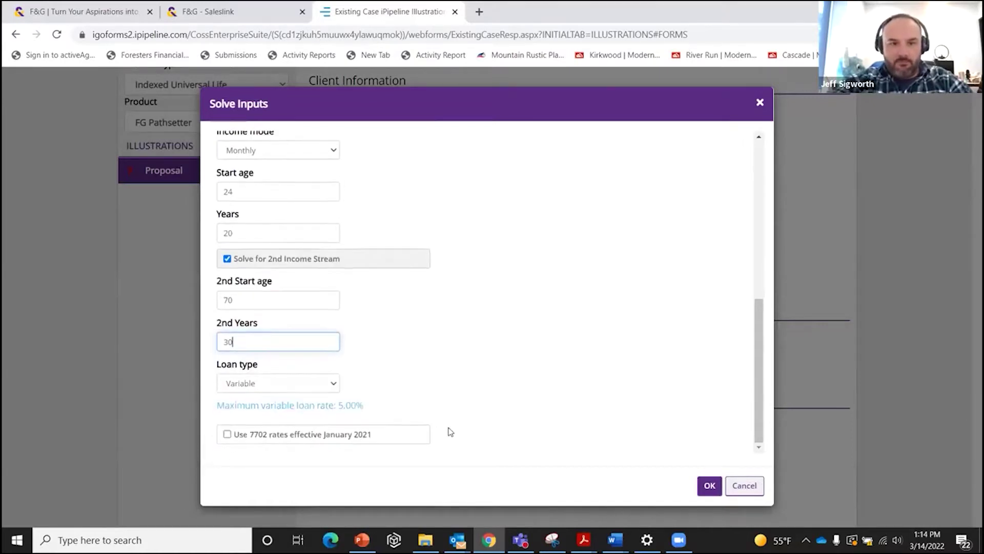
left_click(227, 434)
left_click(710, 486)
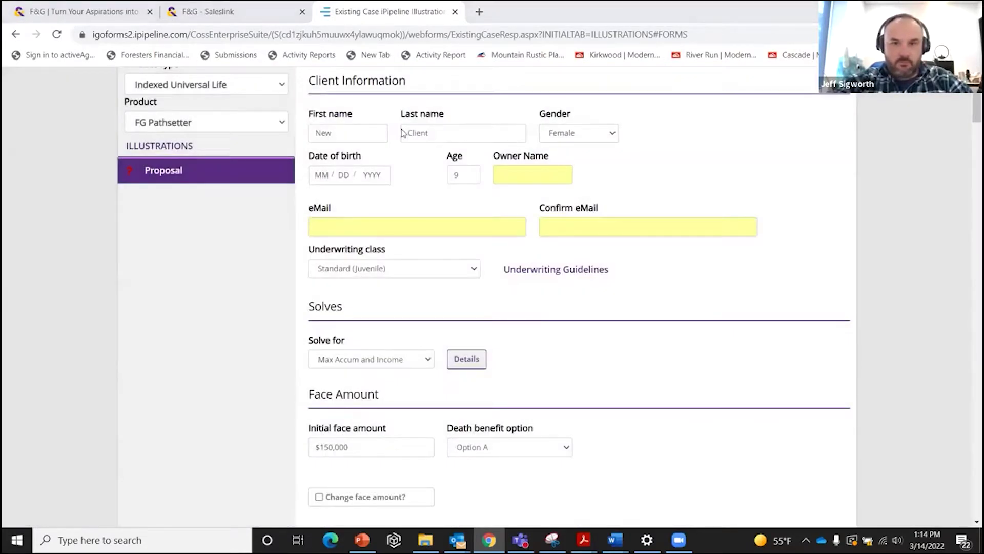
Set the death benefit option to Varies - Option B to A, with the option change at 24
left_click(566, 450)
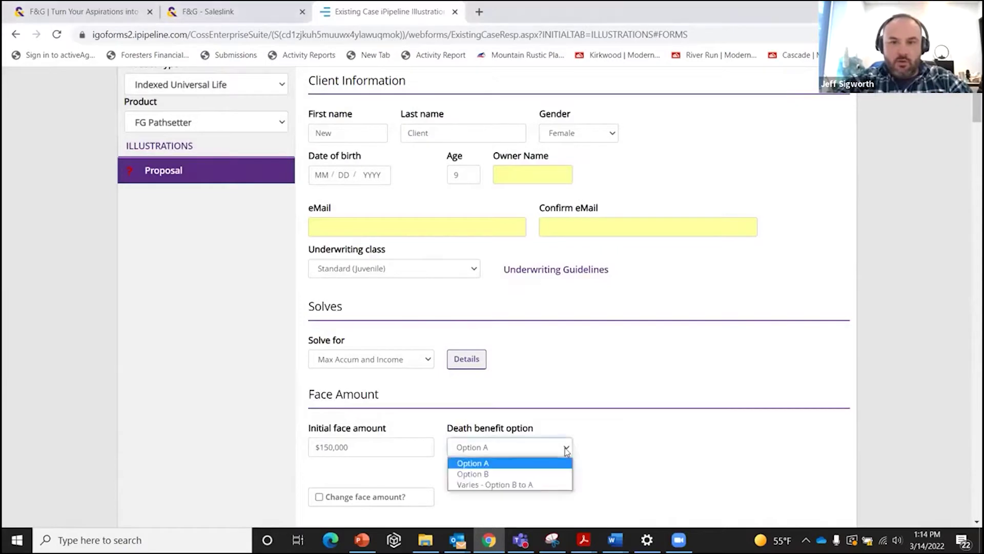
left_click(540, 485)
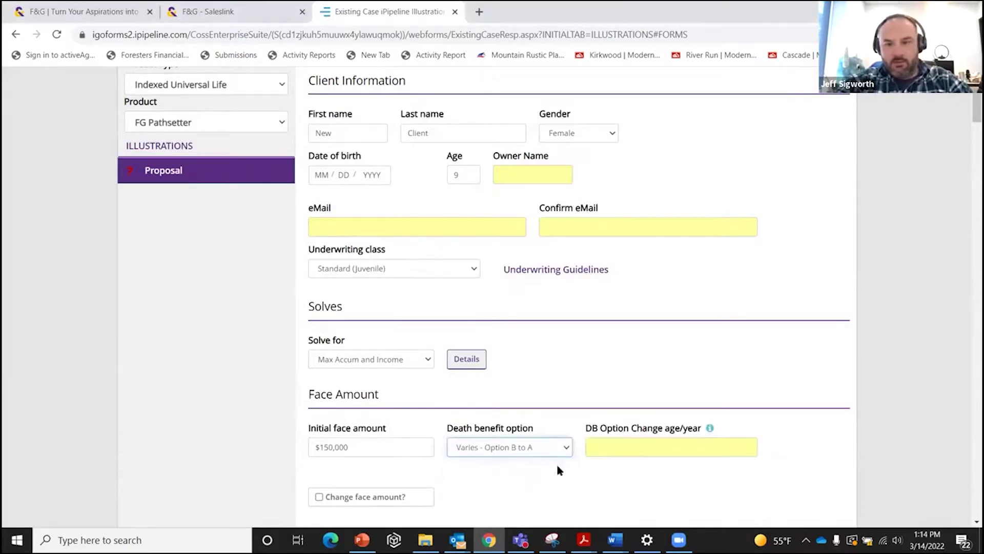
left_click(641, 450)
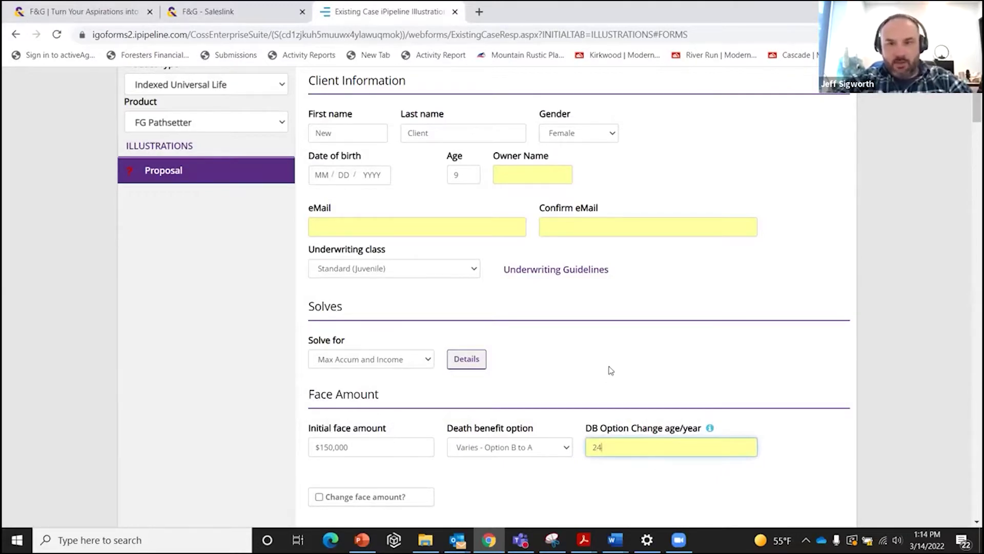
Allocate 100% to Barclays Trailblazer Sectors 5 Annual PTP PAR 145% with 1% Bonus and 0% to S&P Annual PTP 100% PAR
scroll(610, 371, "down", 9)
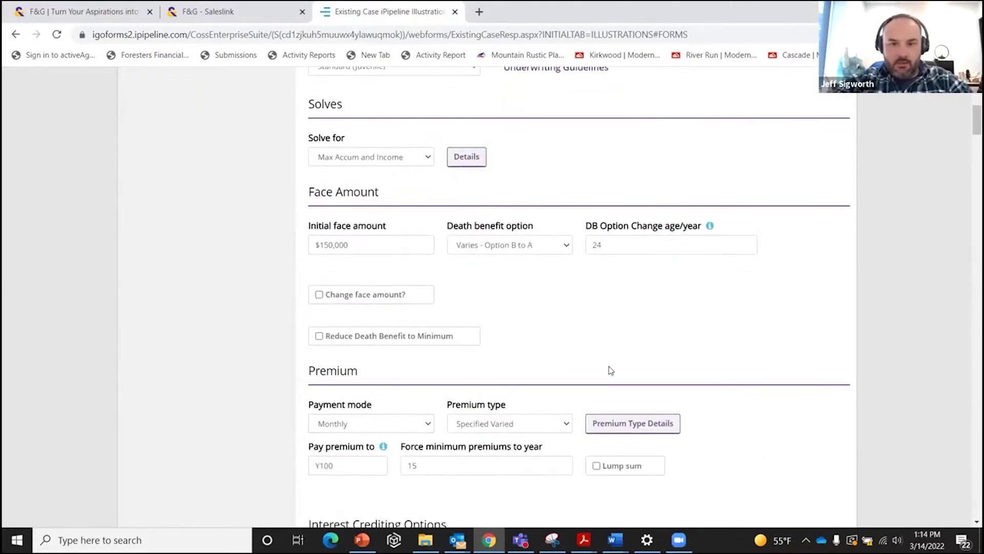
scroll(610, 367, "down", 5)
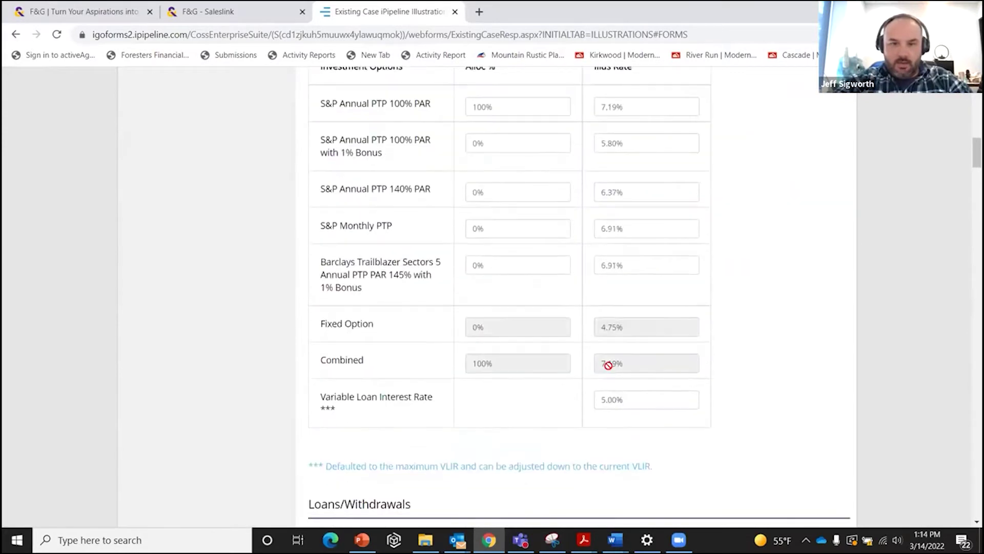
left_click(472, 260)
type("10")
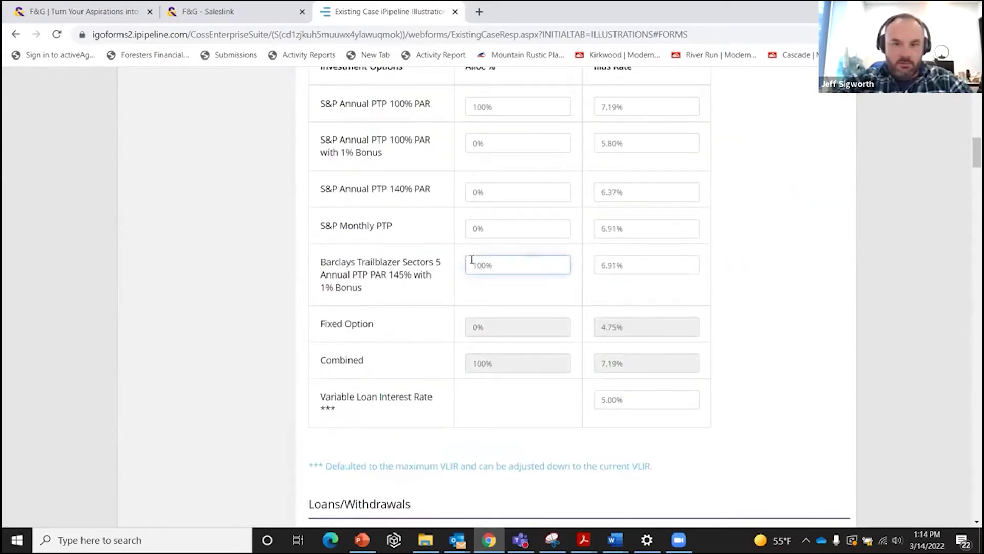
scroll(472, 260, "up", 1)
left_click(479, 179)
key("BackSpace")
key("BackSpace")
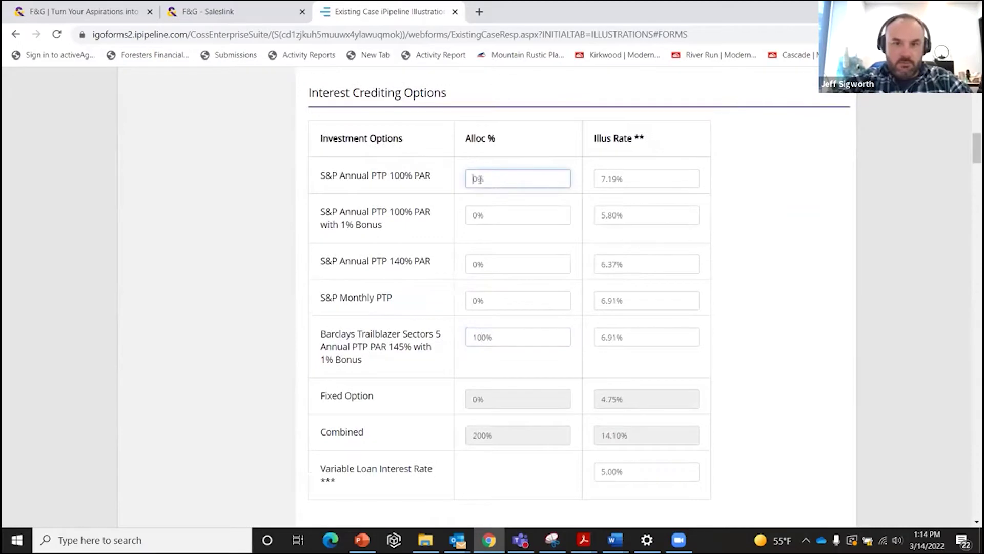
left_click(535, 152)
Generate the illustration for viewing and printing, maximize its window and enlarge the document to 150%
scroll(534, 152, "up", 2)
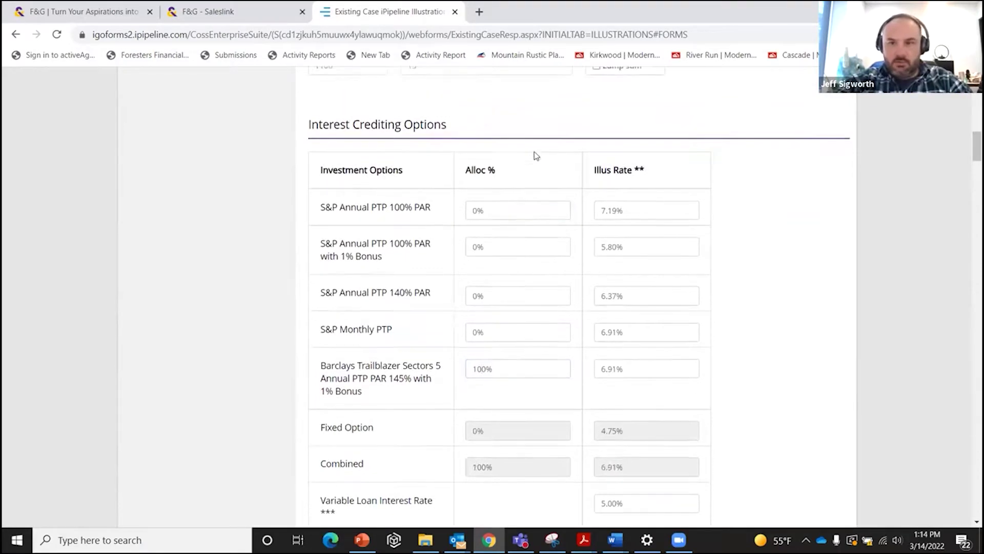
scroll(535, 151, "down", 3)
scroll(535, 151, "up", 15)
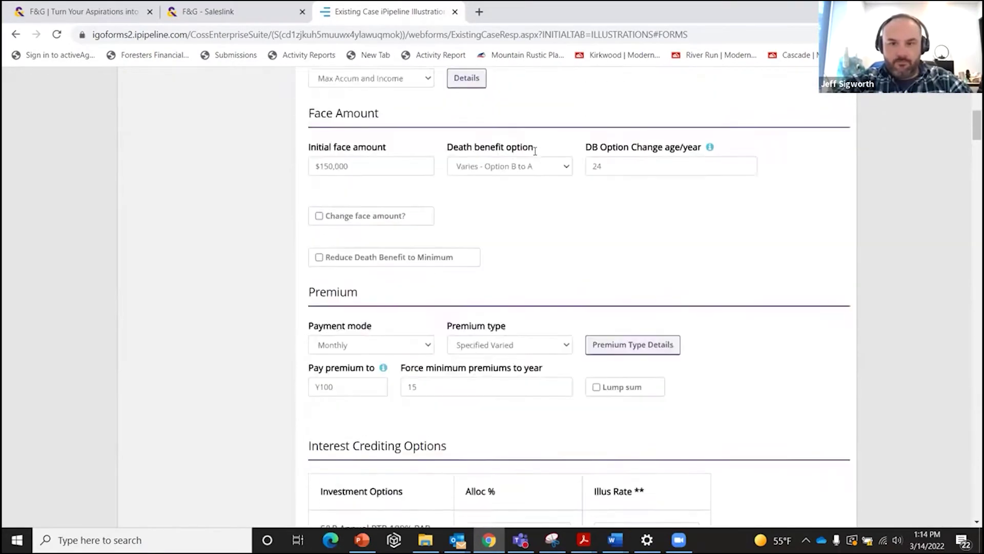
scroll(590, 129, "up", 1)
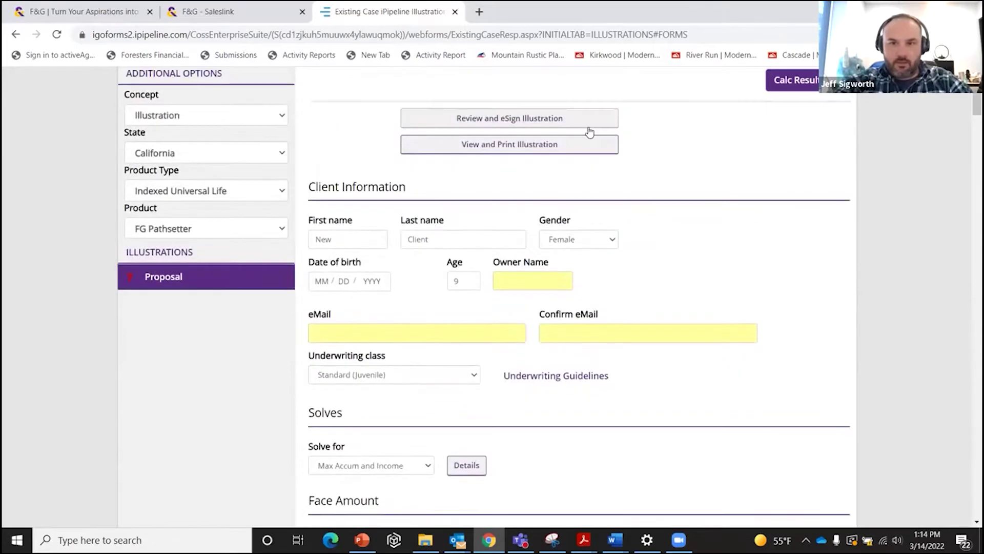
left_click(521, 148)
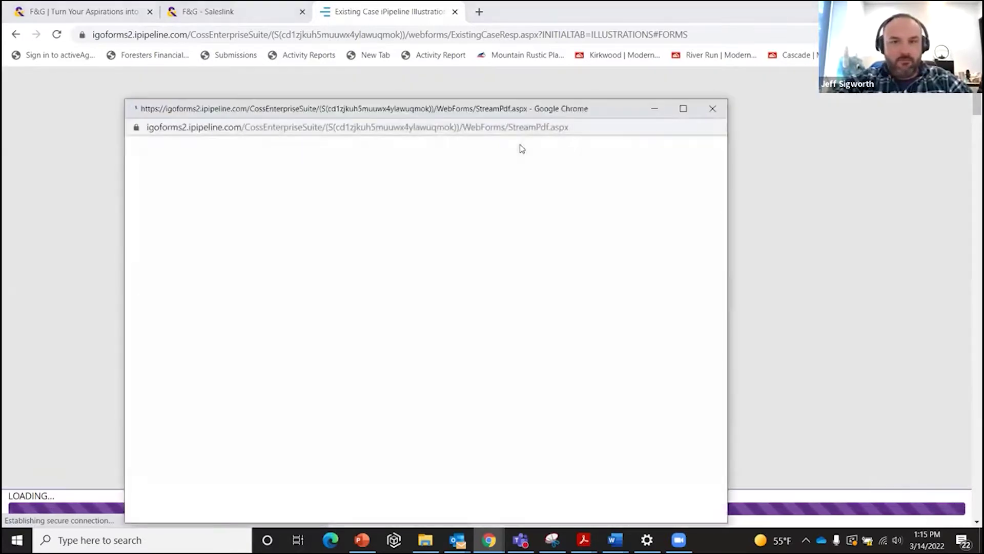
left_click(685, 111)
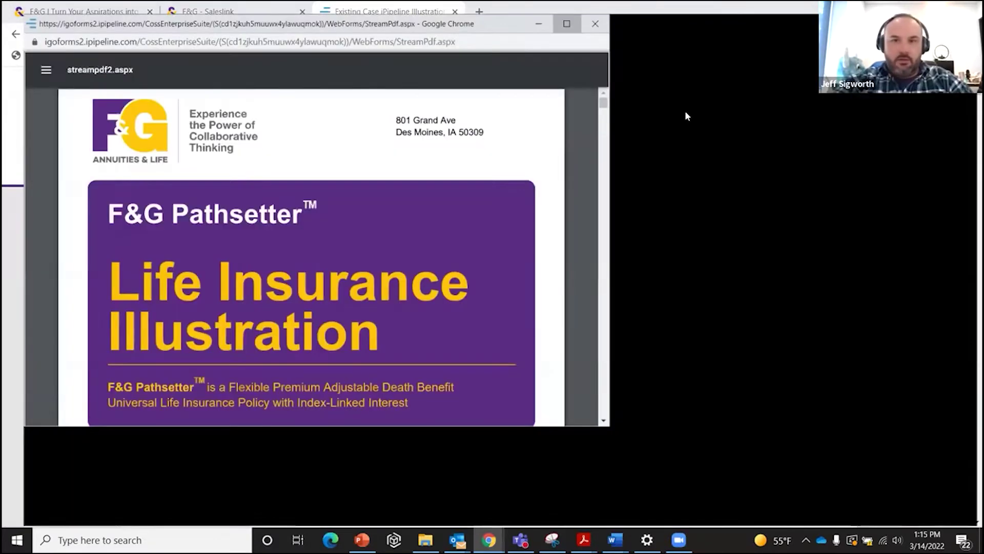
left_click(518, 54)
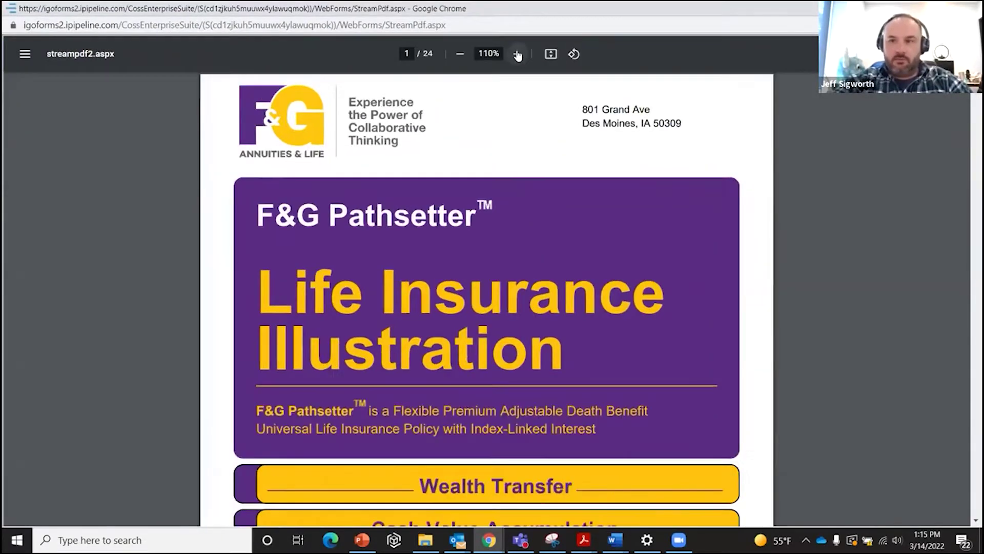
left_click(518, 53)
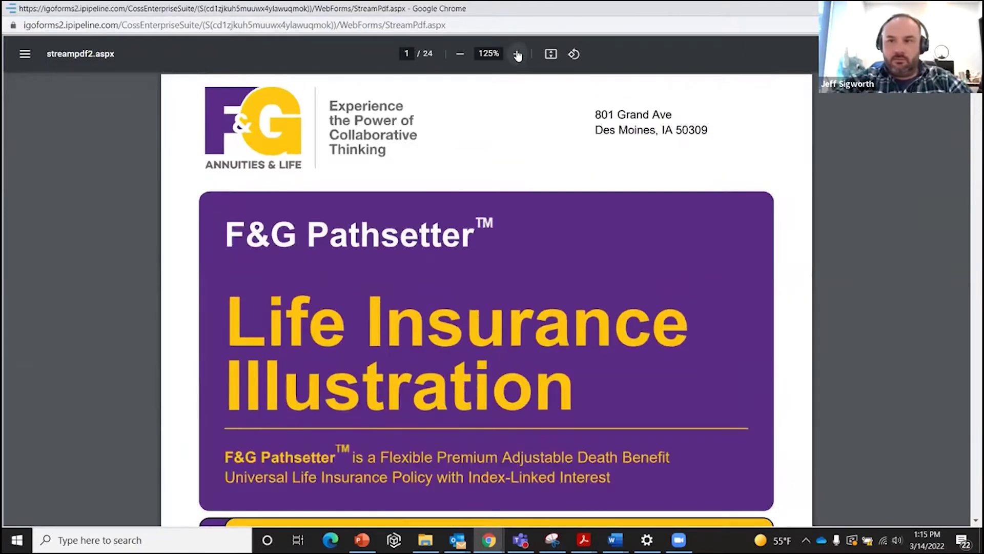
left_click(517, 54)
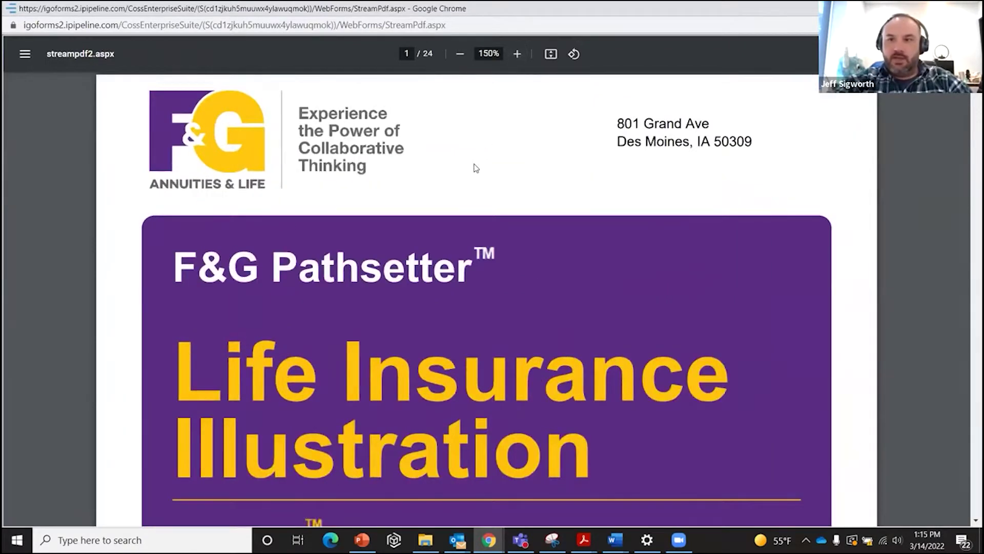
Examine the tabular detail from age 10, marking the year 15 death benefit, the first loan income and the total premium outlay
scroll(490, 293, "down", 15)
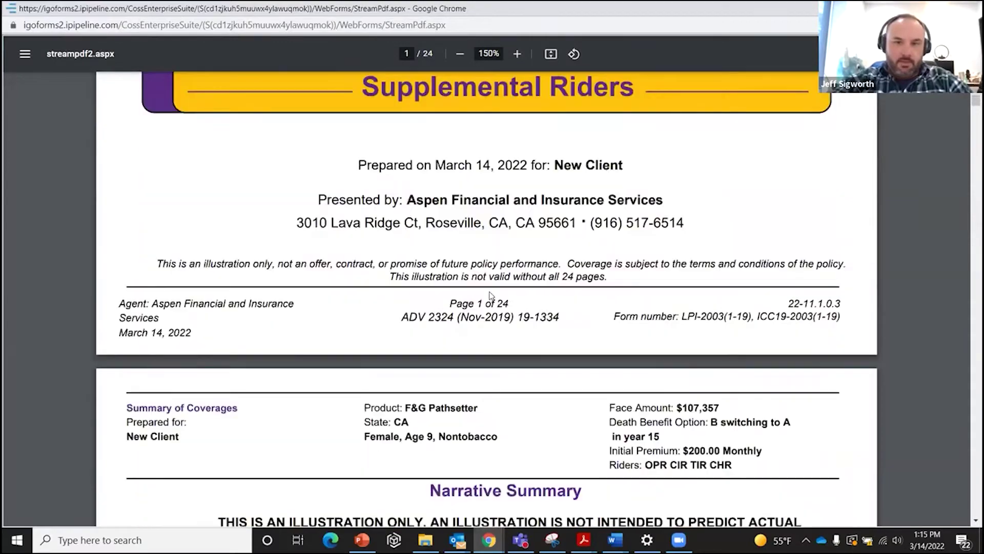
scroll(490, 295, "down", 20)
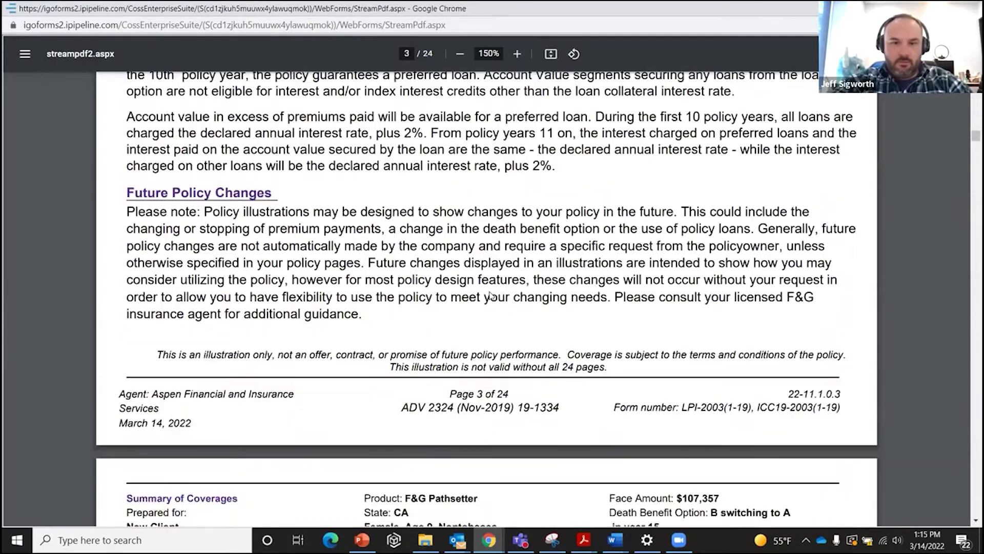
scroll(490, 294, "down", 20)
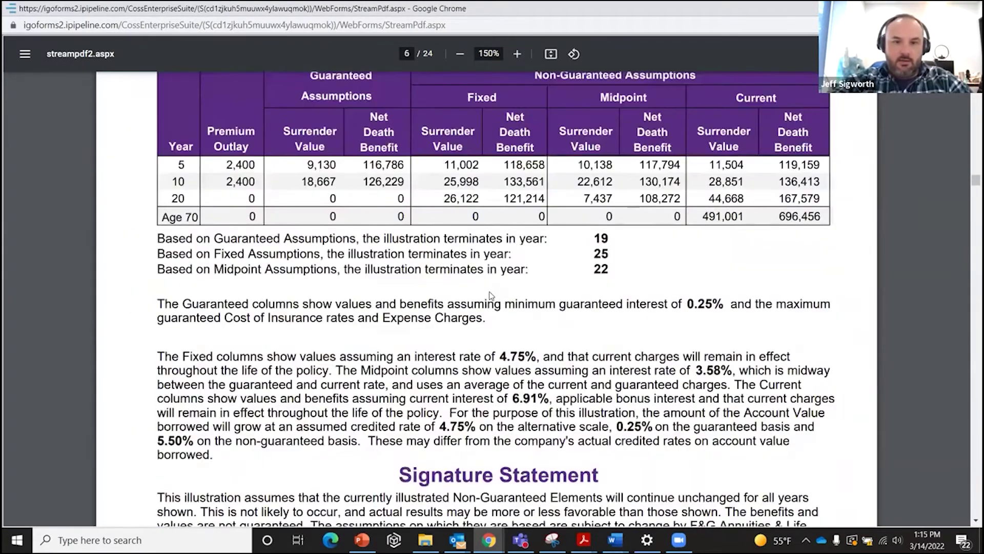
scroll(491, 296, "down", 20)
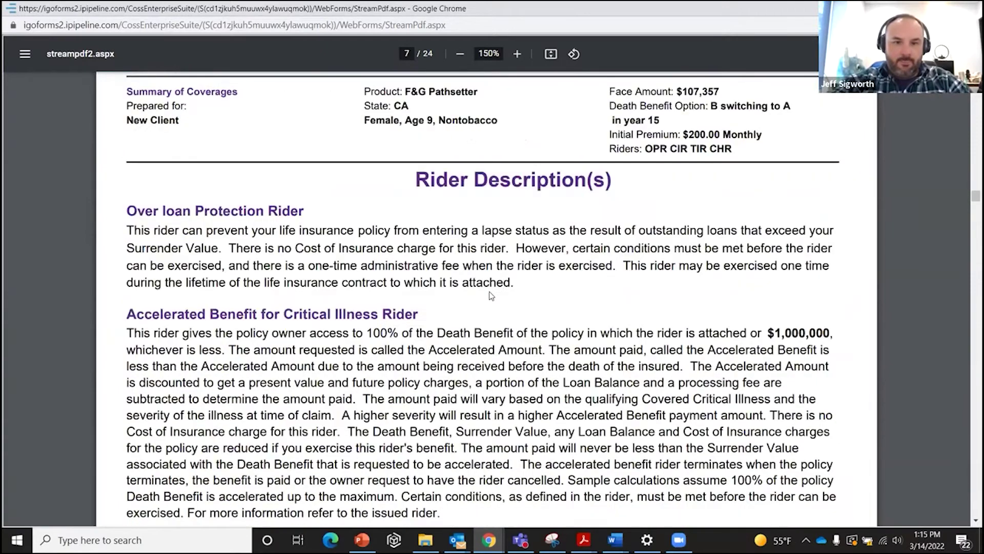
scroll(490, 295, "down", 1)
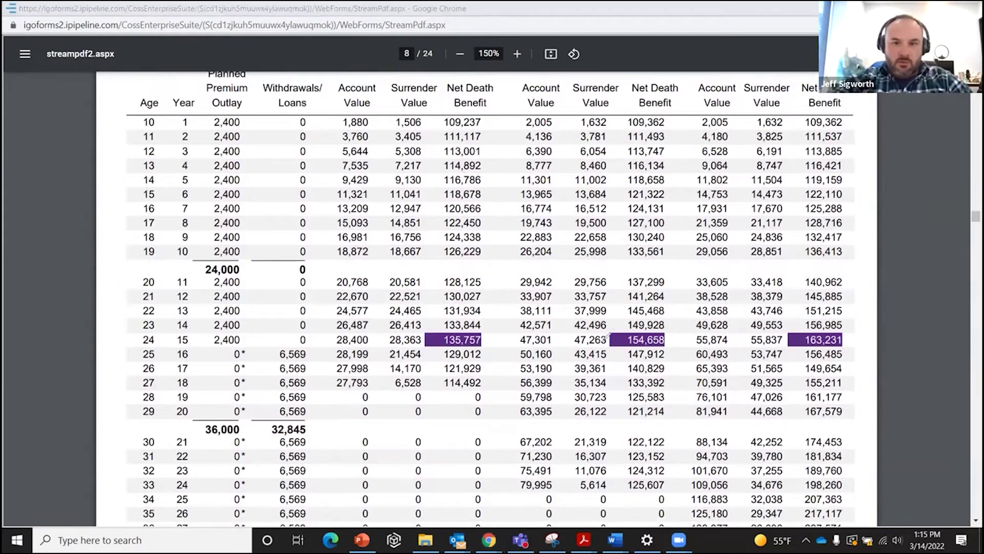
mouse_move(599, 348)
left_mouse_down()
mouse_move(635, 352)
mouse_move(647, 328)
mouse_move(615, 333)
mouse_move(619, 351)
left_mouse_up()
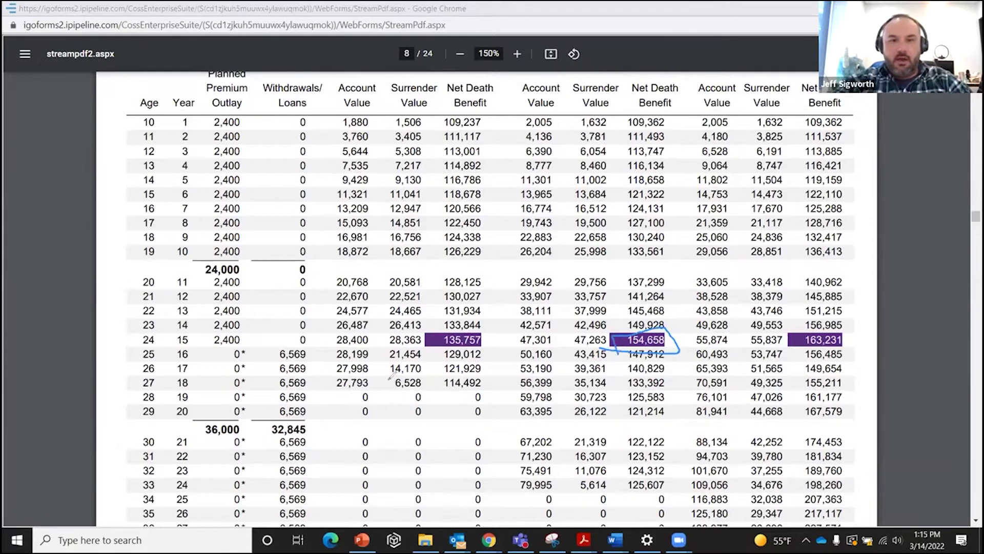
left_click_drag(270, 362, 314, 359)
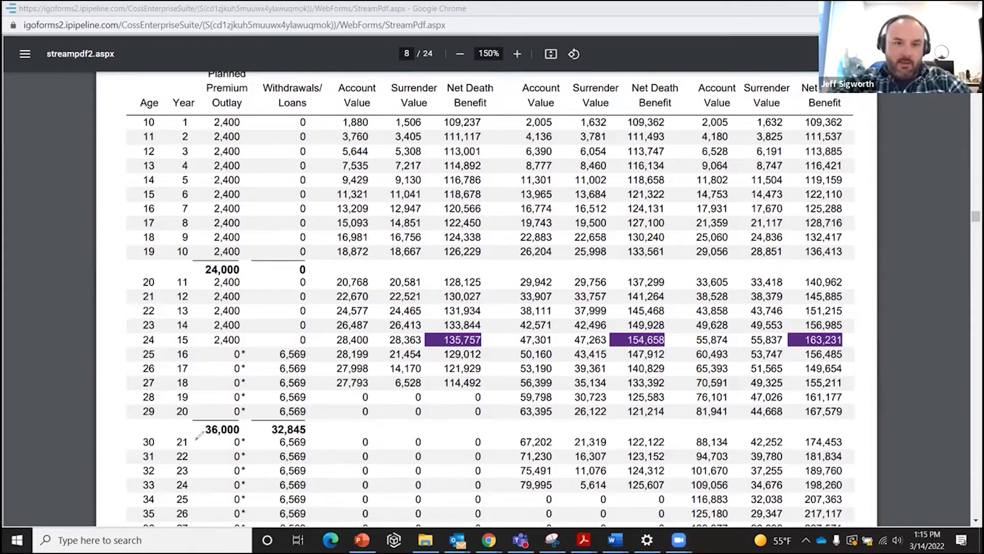
left_click_drag(195, 439, 256, 438)
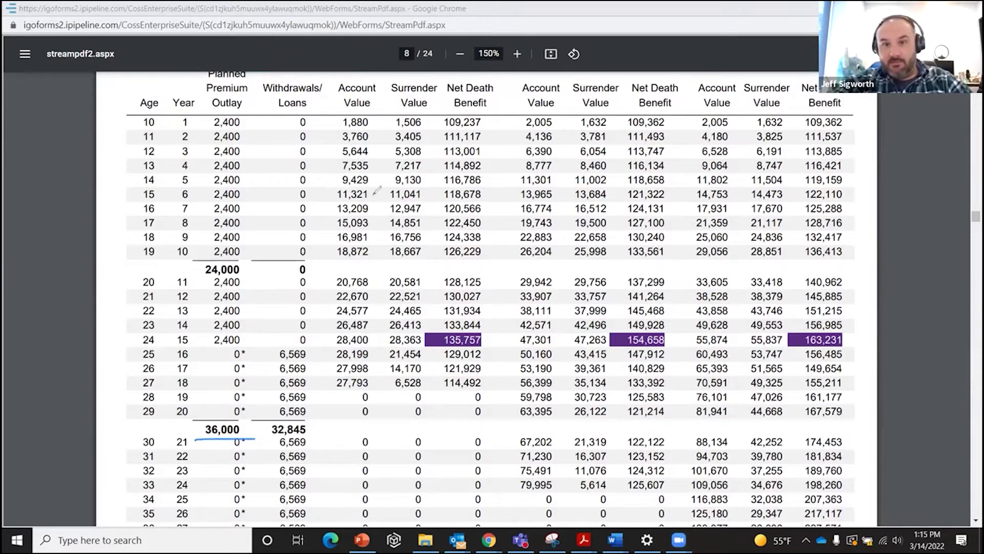
left_click(232, 442)
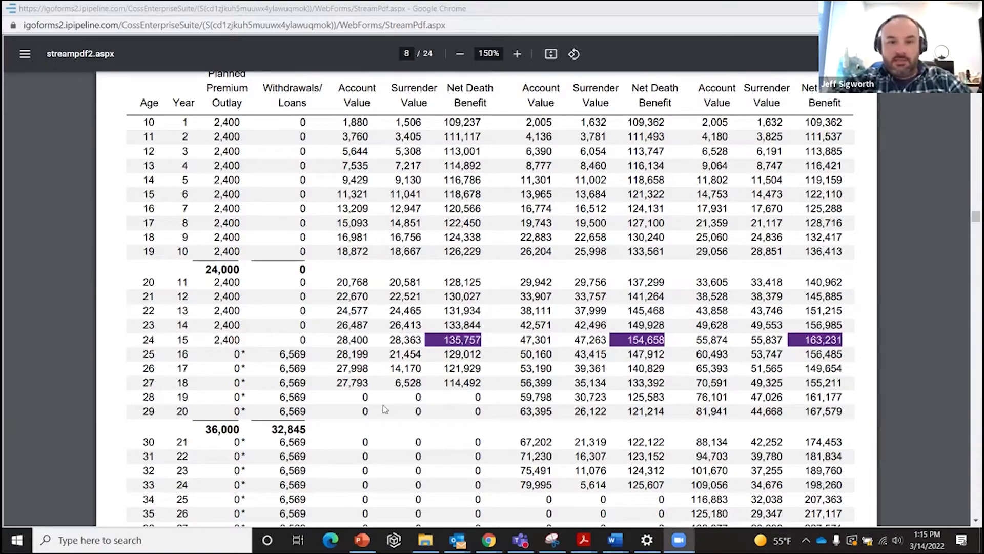
Examine the tabular detail from age 40, underlining the cumulative withdrawals and loans at year 40
scroll(462, 408, "down", 4)
scroll(463, 413, "down", 12)
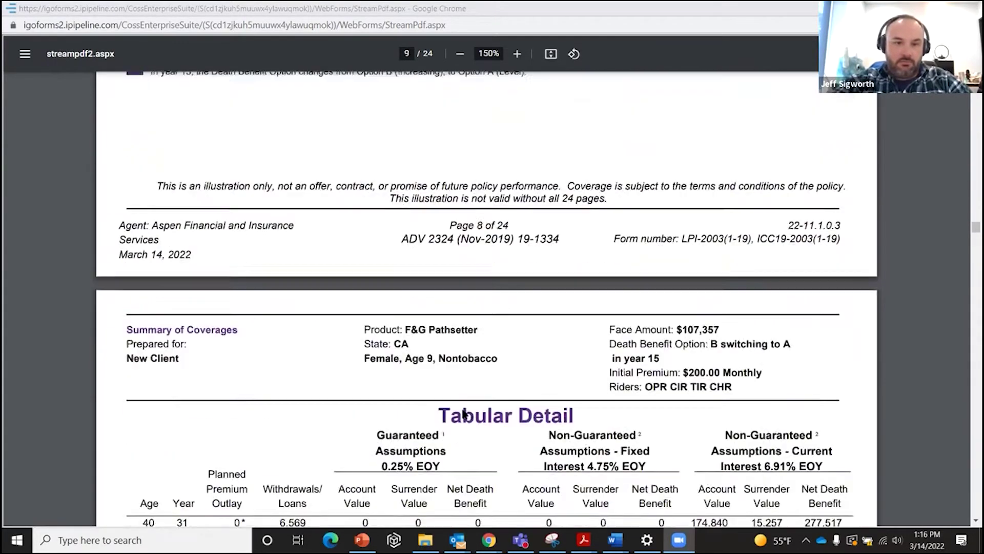
scroll(462, 414, "down", 1)
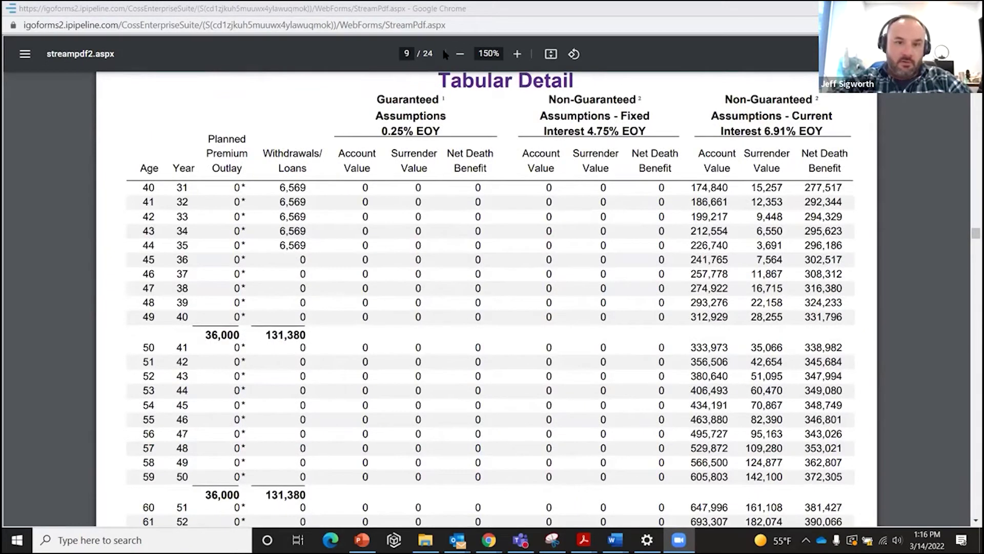
left_click_drag(260, 345, 311, 344)
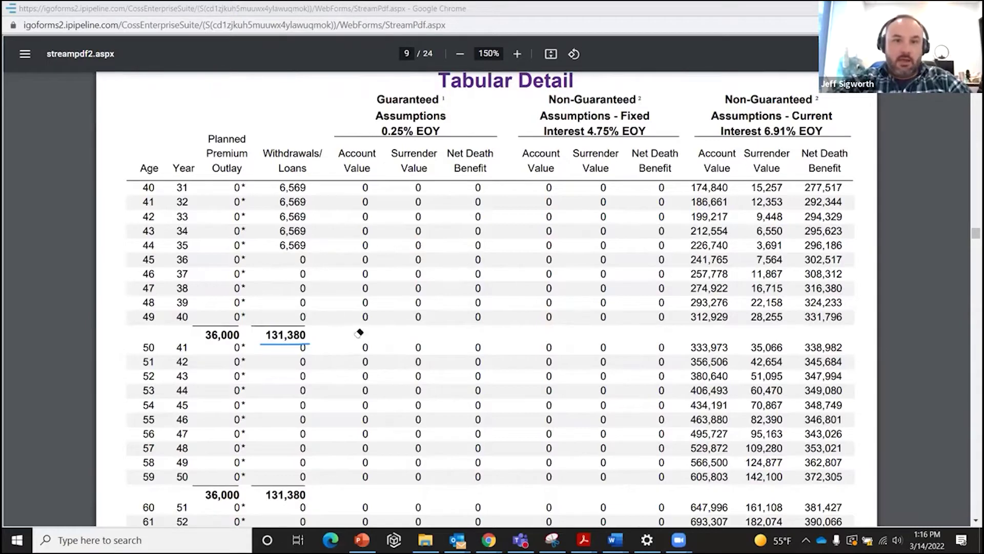
left_click(510, 41)
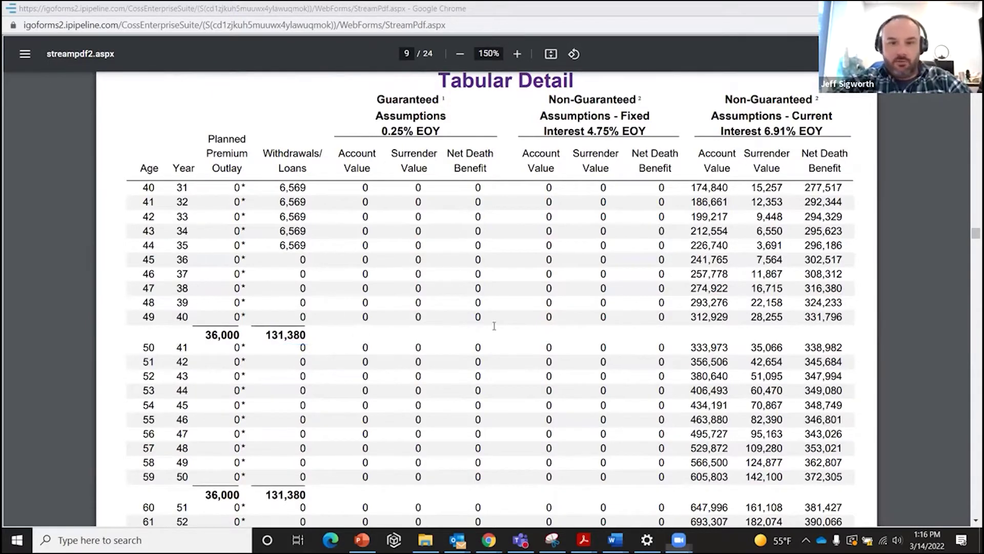
Examine the tabular detail from age 70, underlining the second income stream's first annual loan at age 71
scroll(494, 327, "down", 7)
scroll(494, 327, "down", 14)
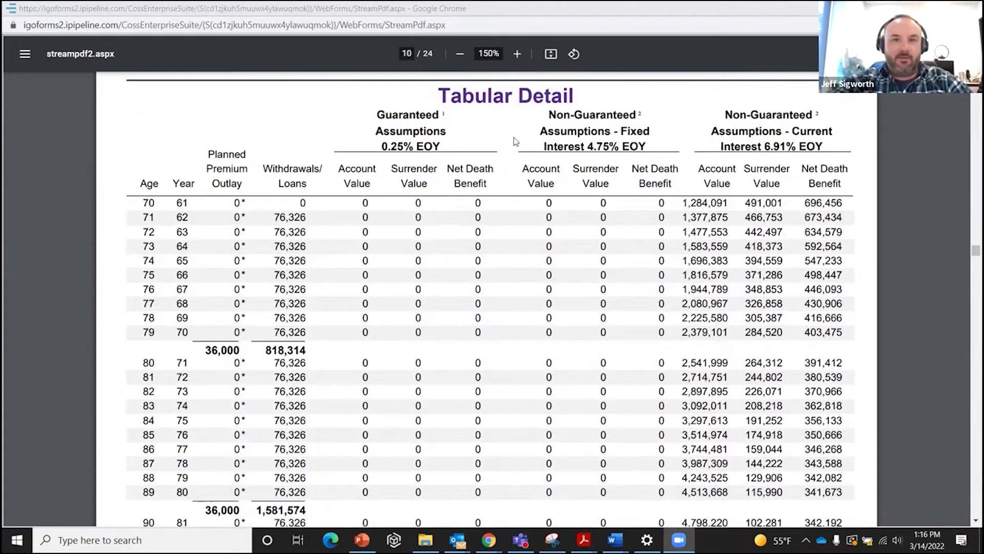
left_click_drag(267, 221, 314, 218)
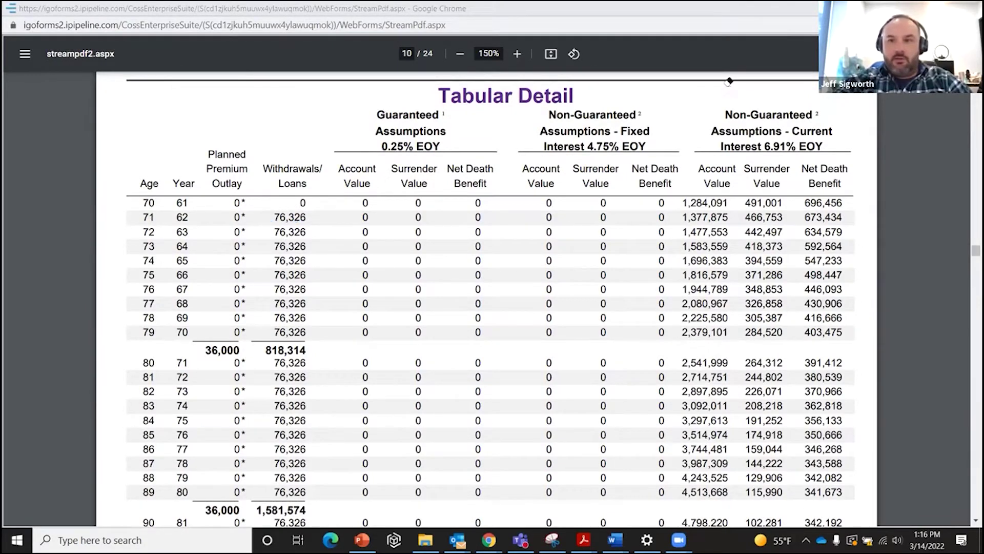
Examine the withdrawals and loans column from ages 40 to 69, comparing it with the income stream starting at age 71
scroll(388, 265, "up", 10)
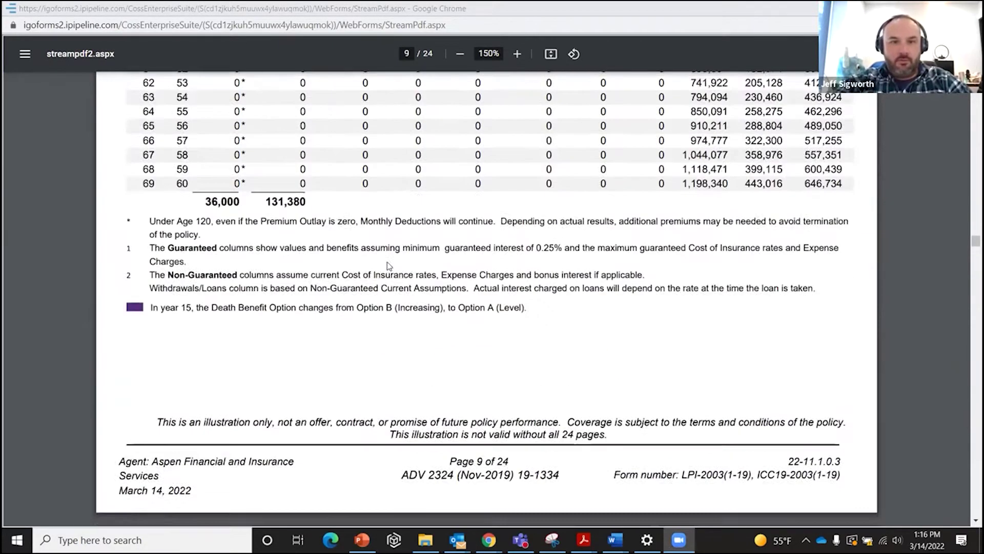
scroll(388, 265, "up", 5)
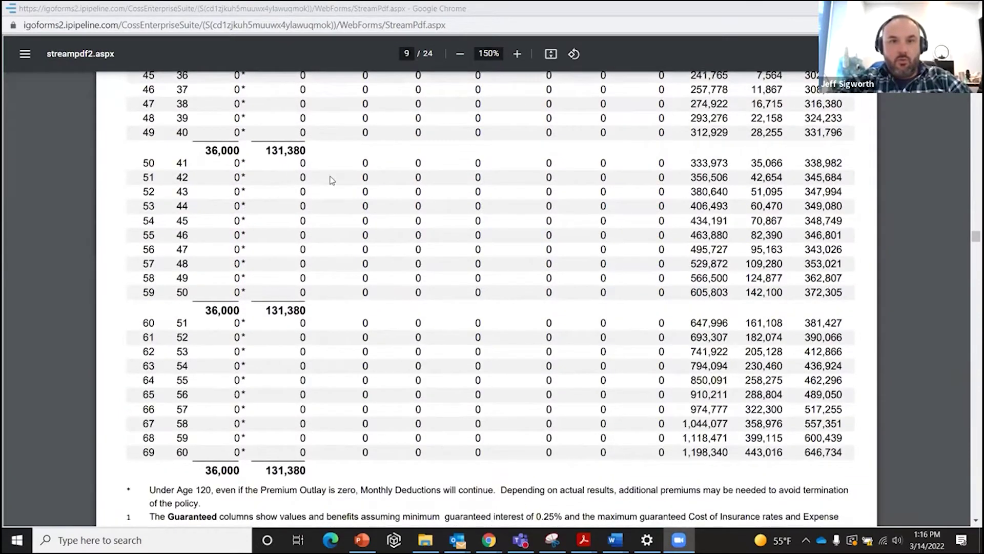
scroll(331, 179, "up", 3)
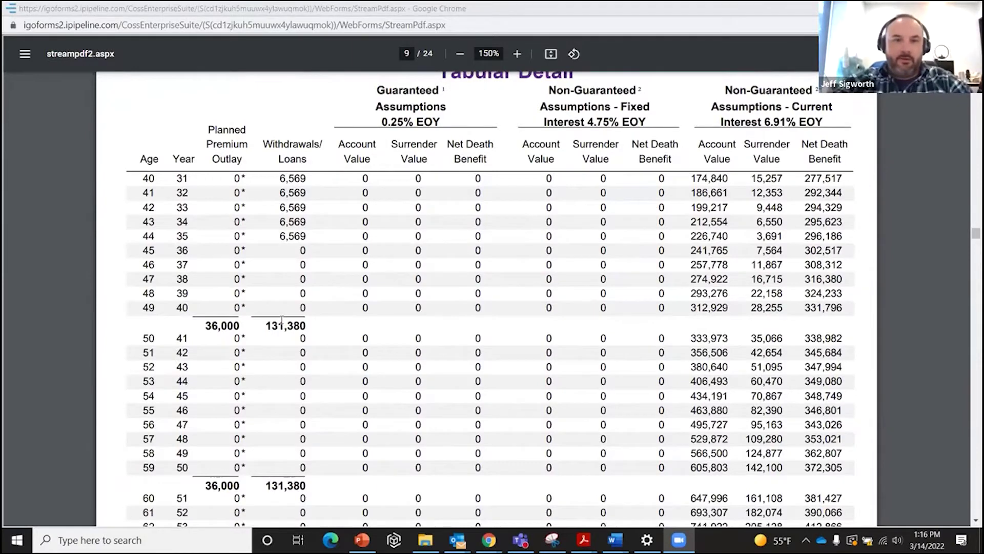
scroll(281, 321, "up", 1)
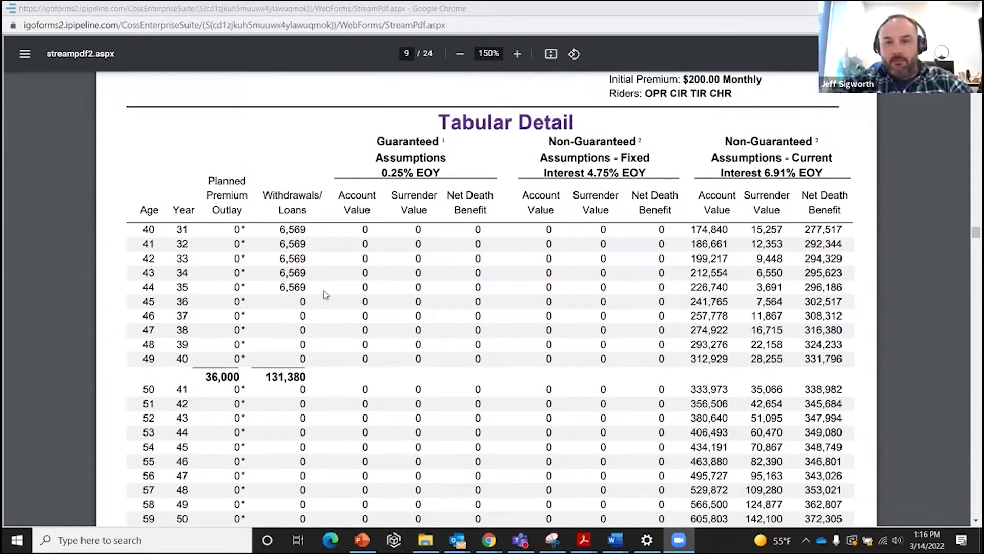
scroll(324, 294, "down", 10)
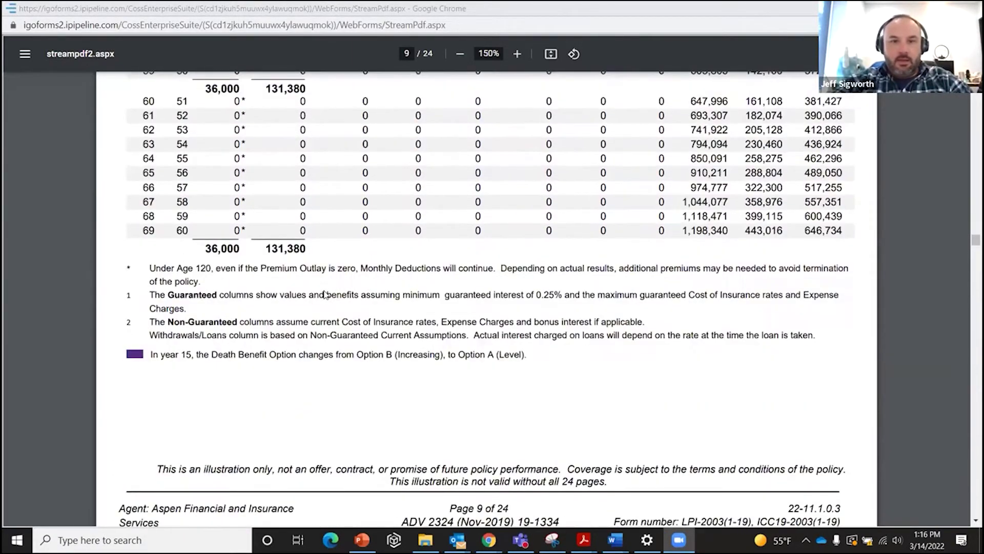
scroll(324, 293, "down", 6)
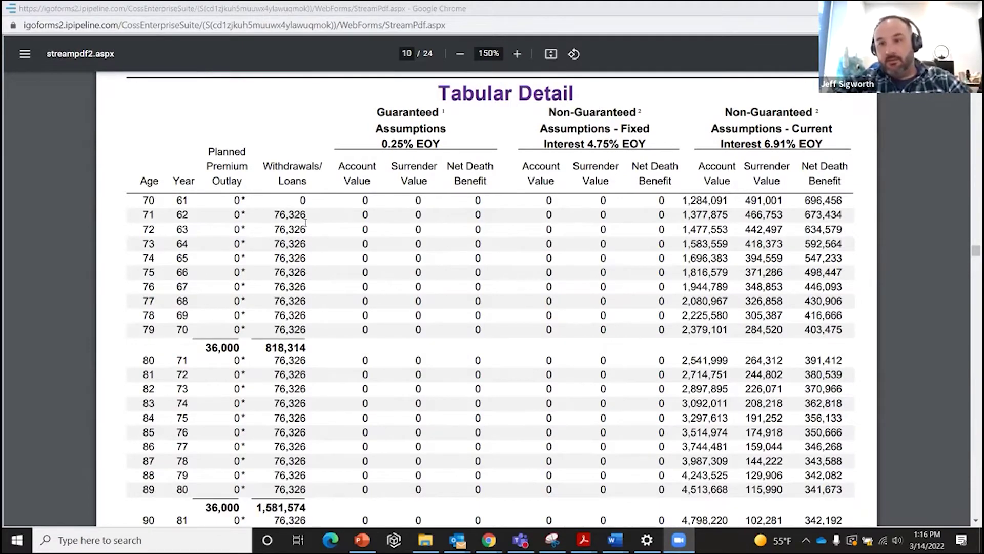
Review the tabular detail from age 40 through age 99, checking the cumulative loans and the values between the two income streams
scroll(306, 223, "up", 10)
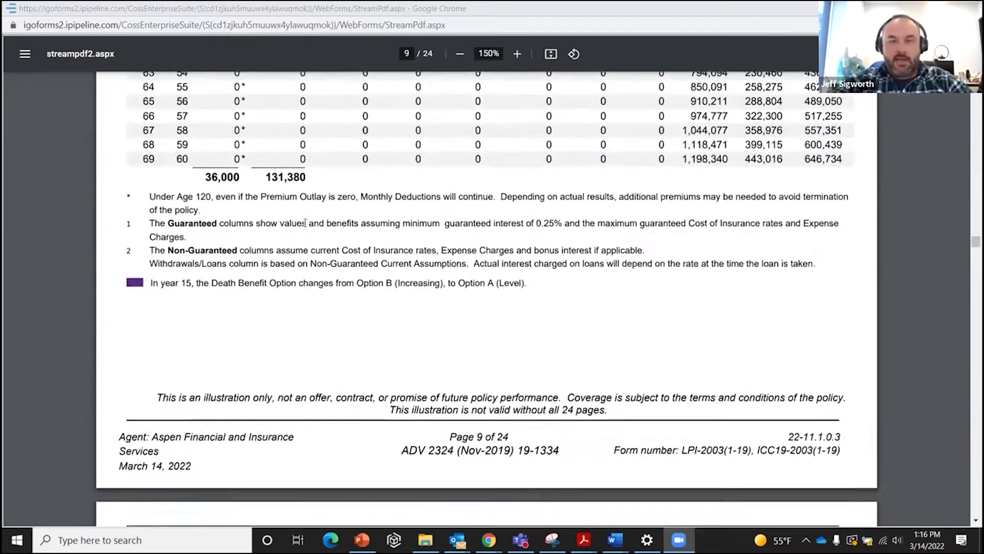
scroll(305, 223, "up", 10)
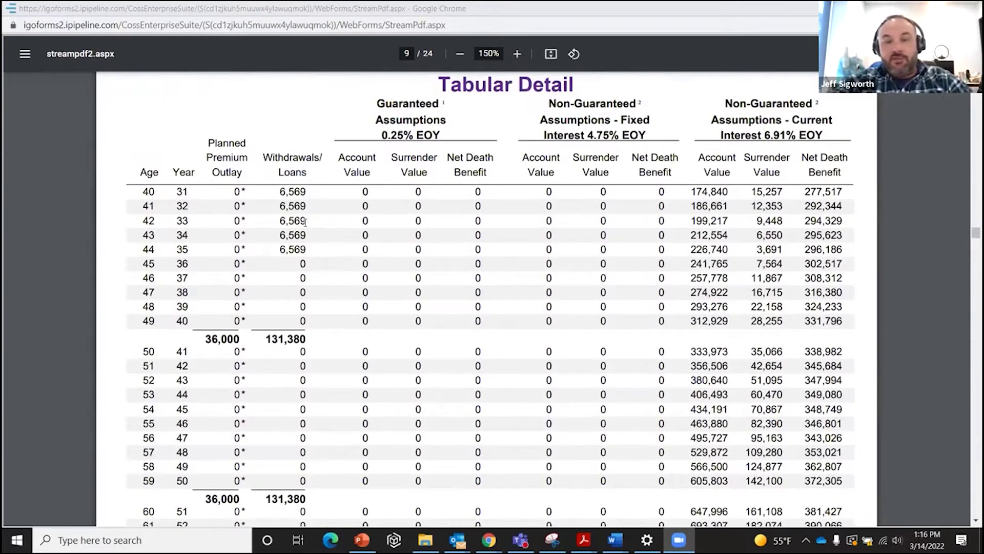
scroll(305, 222, "up", 3)
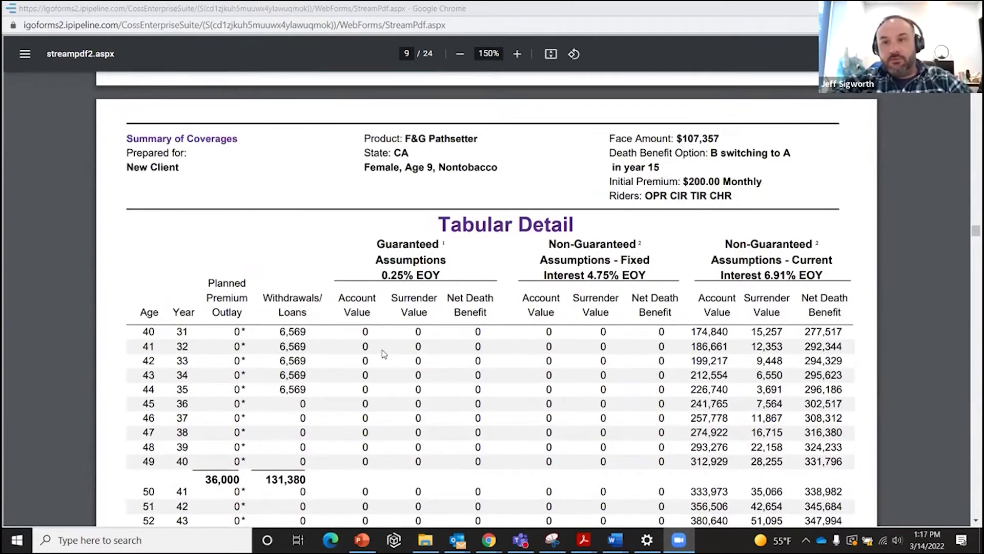
scroll(383, 353, "down", 15)
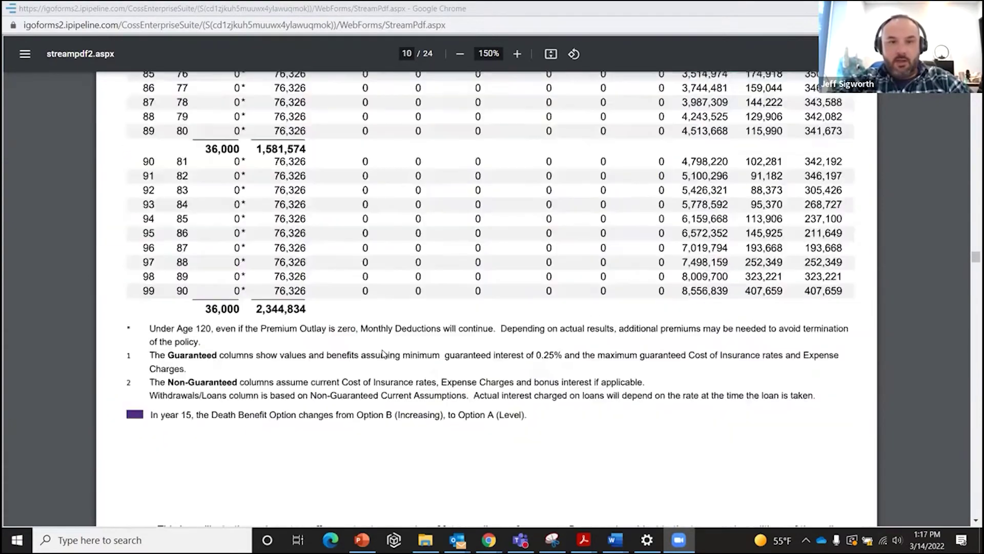
scroll(382, 353, "up", 7)
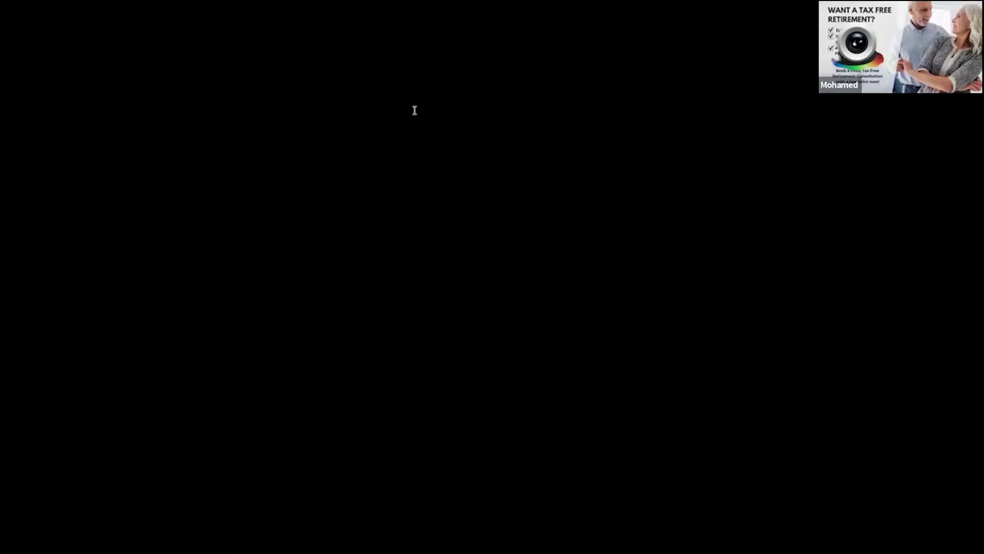
scroll(476, 350, "up", 6)
scroll(476, 350, "down", 10)
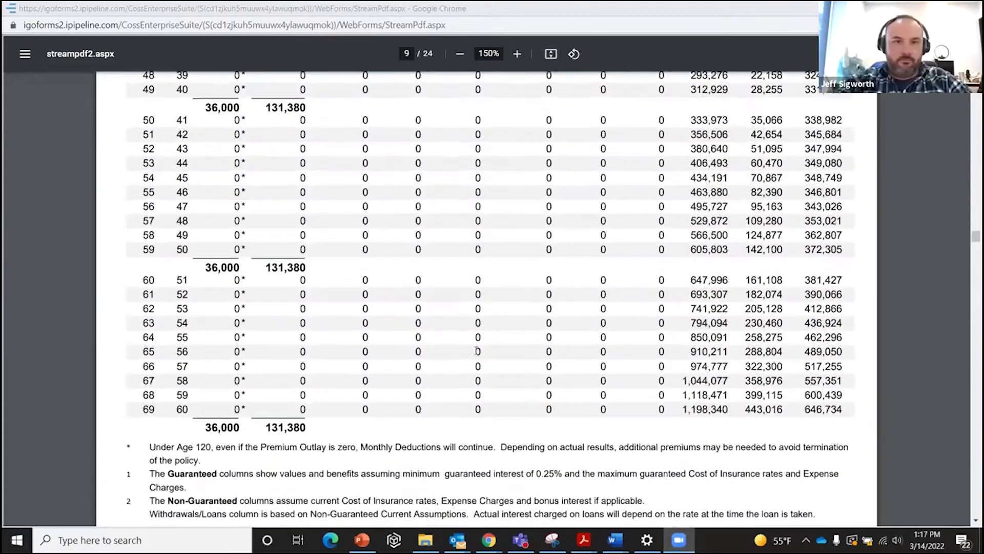
scroll(476, 350, "up", 5)
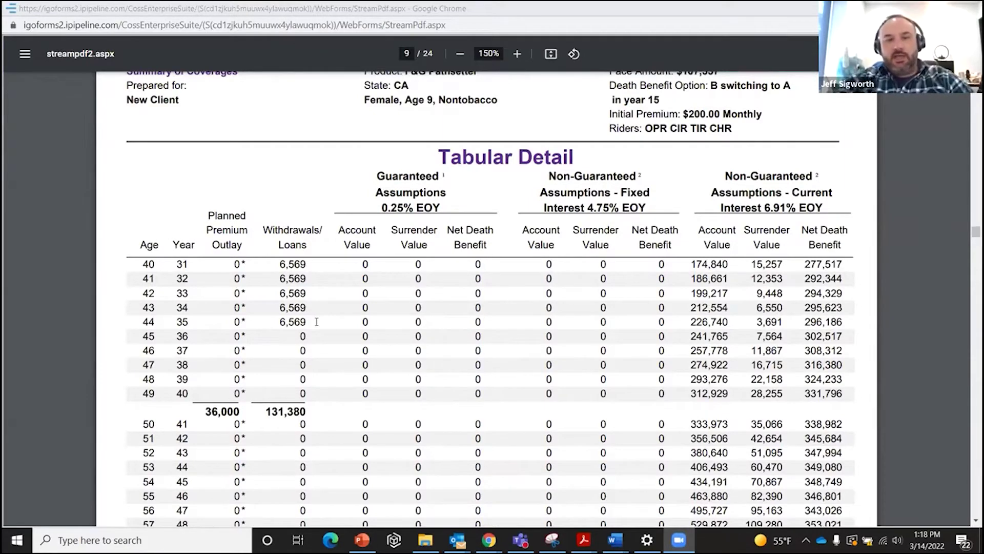
Trace the first income stream from age 25 through age 44 and the following years without loans up to age 69
scroll(317, 321, "up", 10)
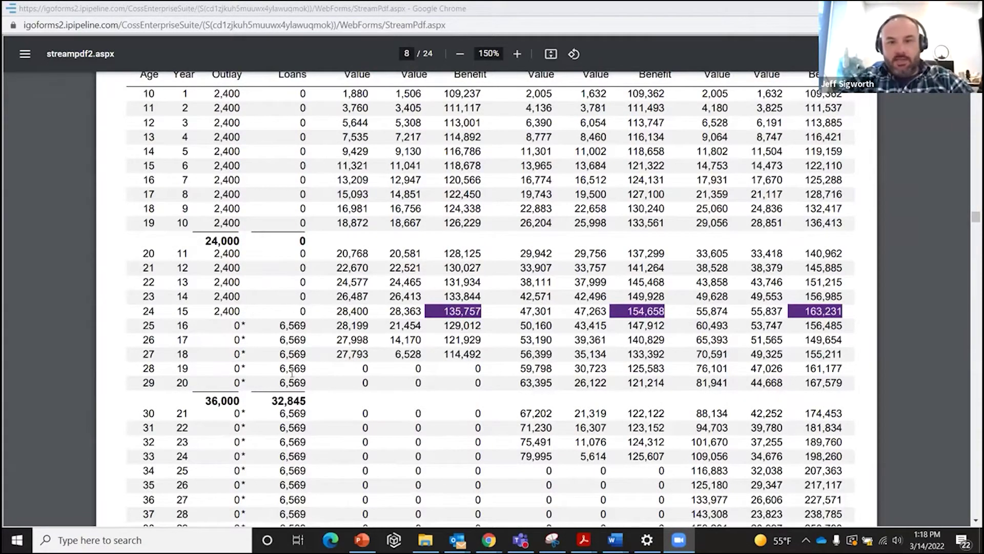
scroll(295, 454, "down", 2)
scroll(296, 454, "down", 15)
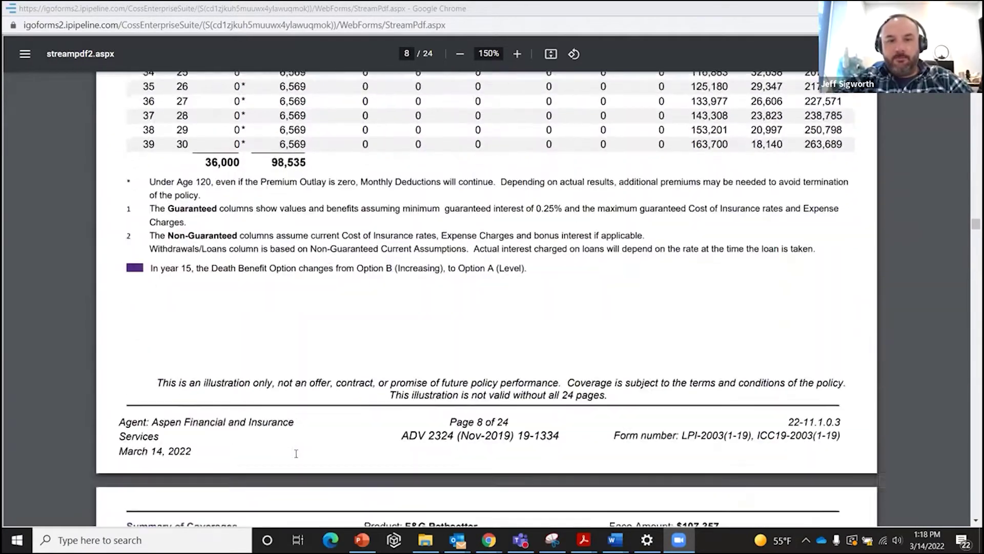
scroll(296, 454, "down", 15)
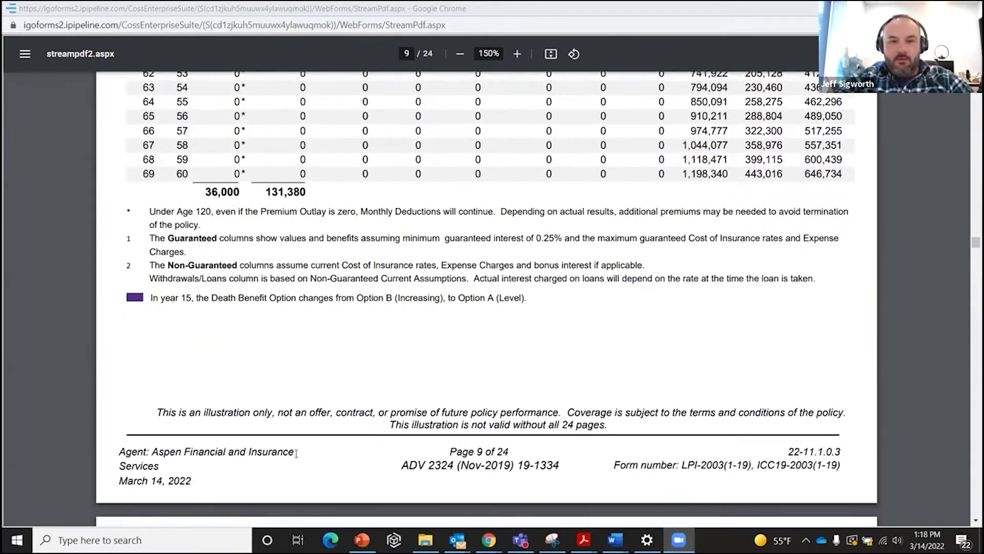
scroll(296, 431, "up", 4)
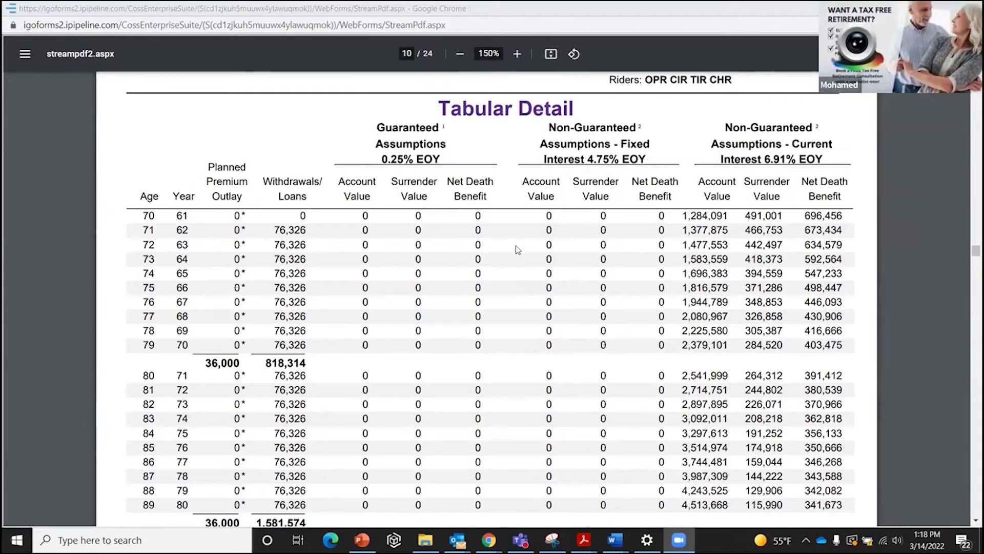
Compare the age 40 to 69 table with the age 99 totals, highlighting the total planned premium outlay at year 90
scroll(386, 237, "up", 14)
scroll(387, 237, "up", 10)
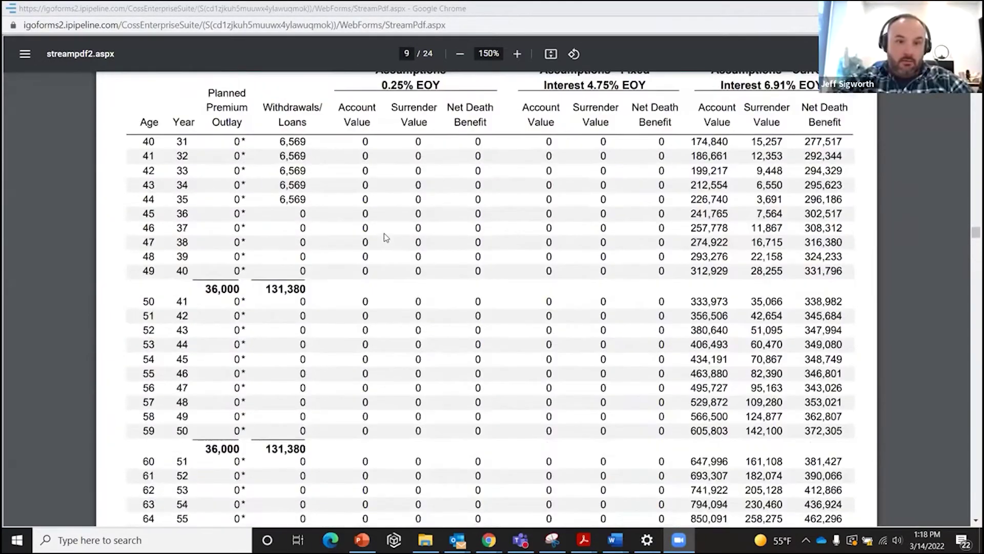
scroll(387, 237, "down", 20)
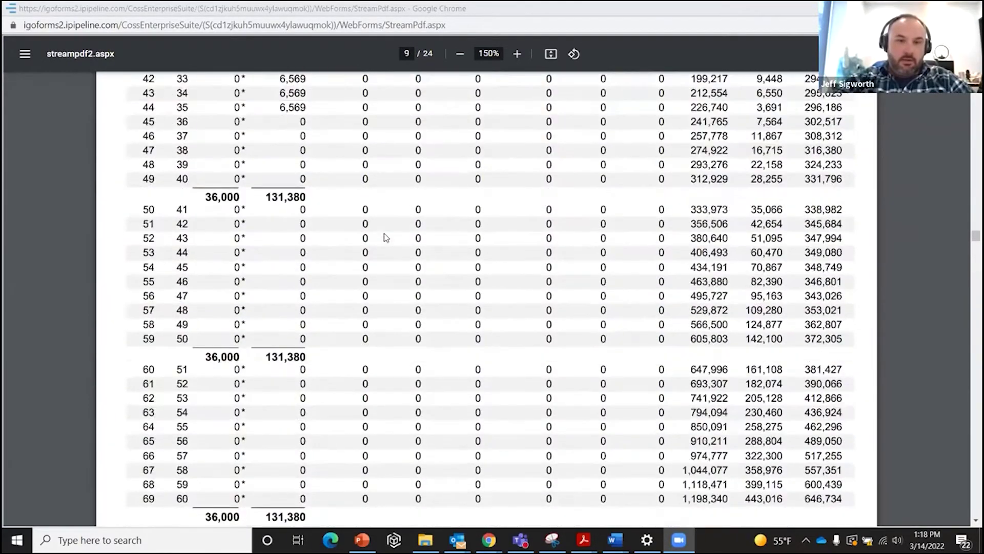
scroll(283, 304, "down", 8)
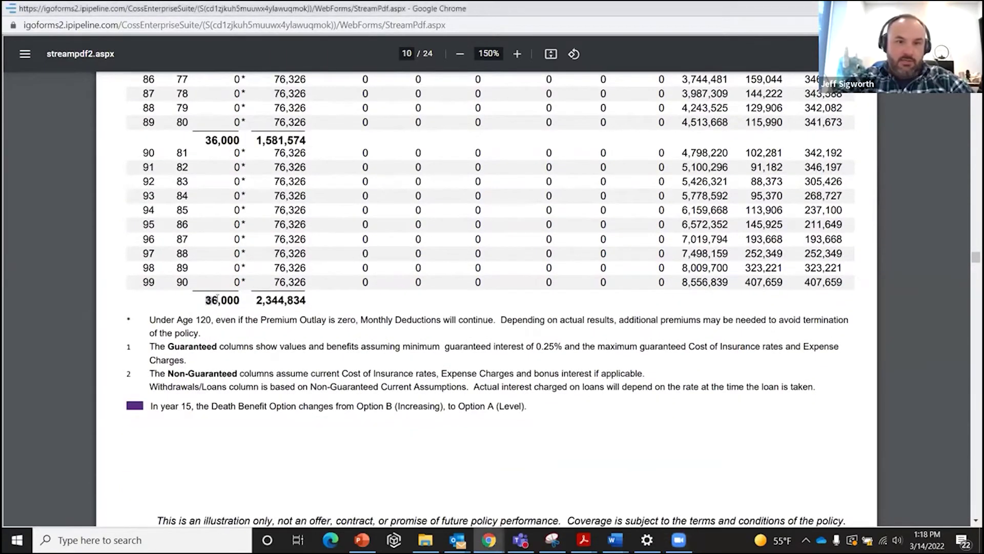
left_click_drag(204, 297, 243, 301)
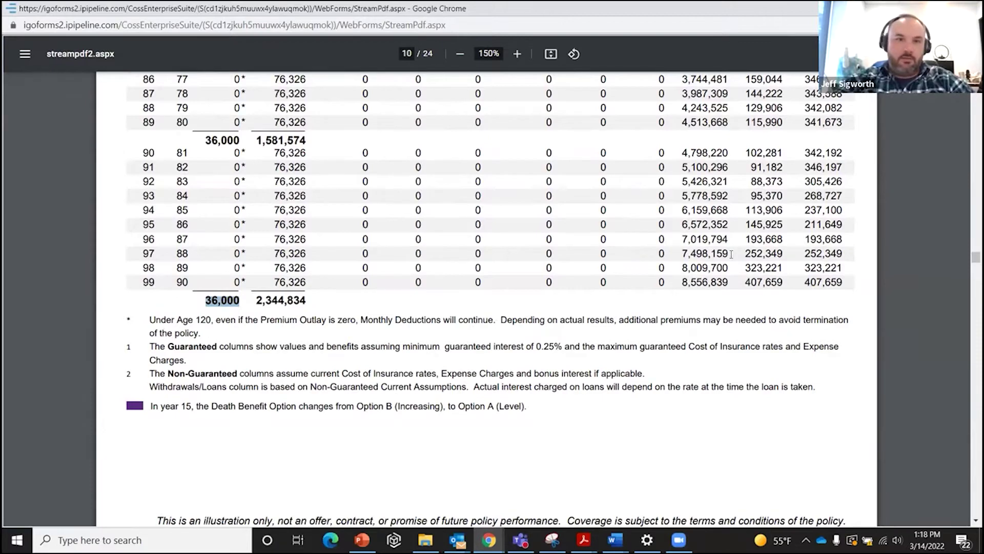
left_click(510, 168)
Review the coverage summary and tabular detail from age 10 through age 49
scroll(510, 168, "up", 5)
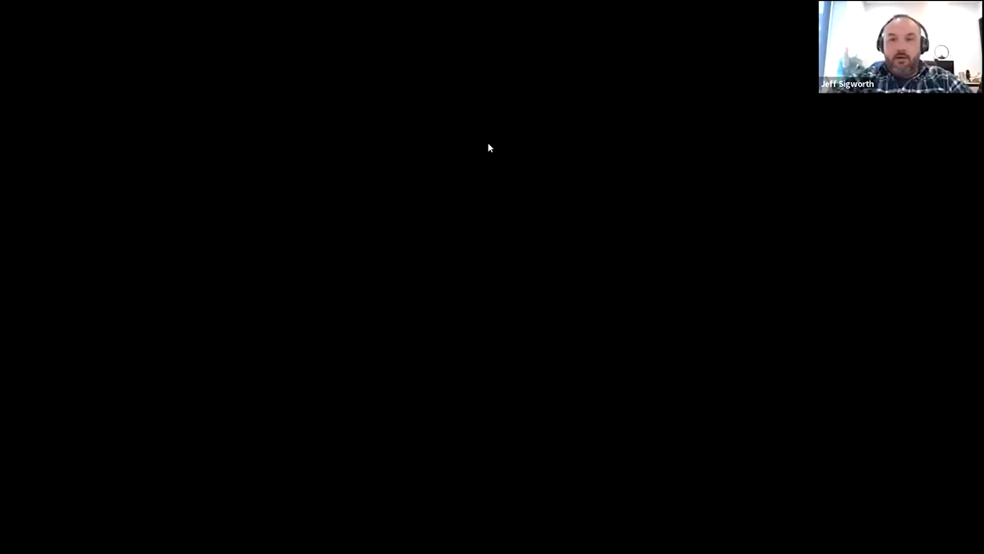
scroll(680, 289, "up", 15)
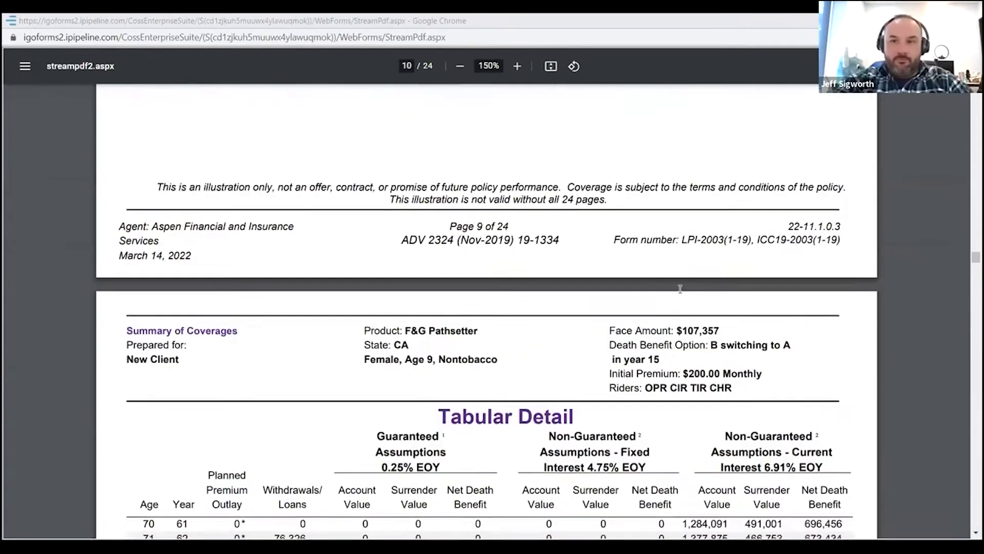
scroll(681, 289, "up", 1)
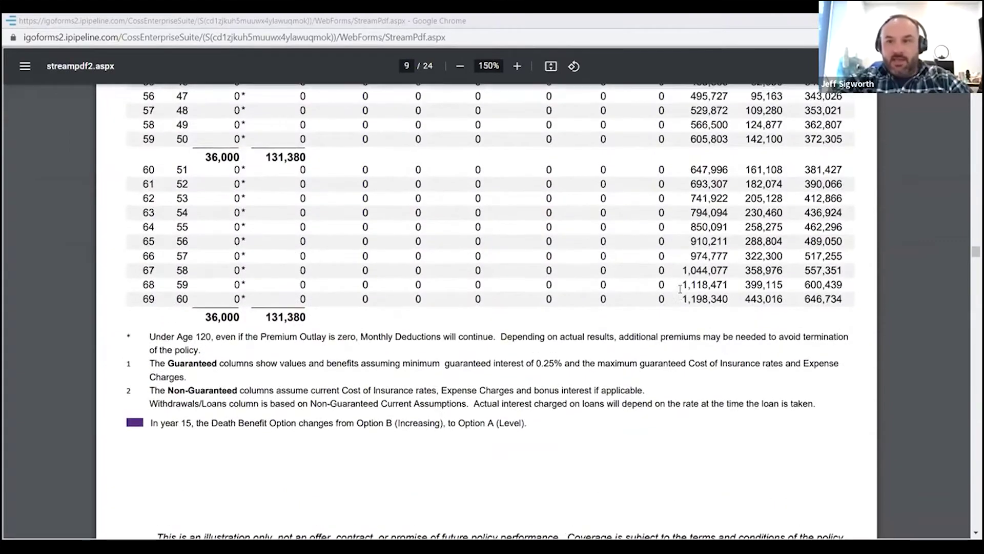
scroll(680, 288, "up", 20)
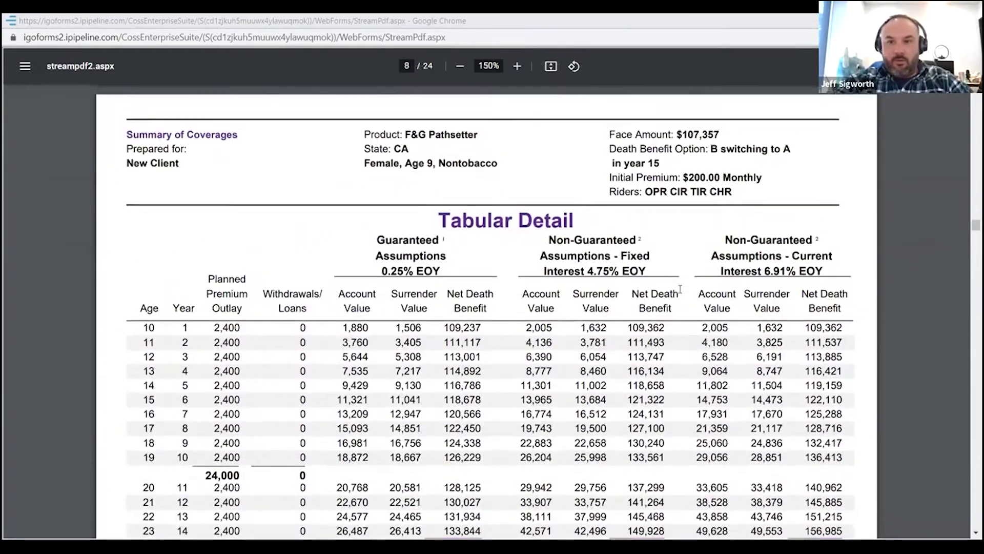
scroll(680, 288, "down", 7)
scroll(680, 289, "down", 20)
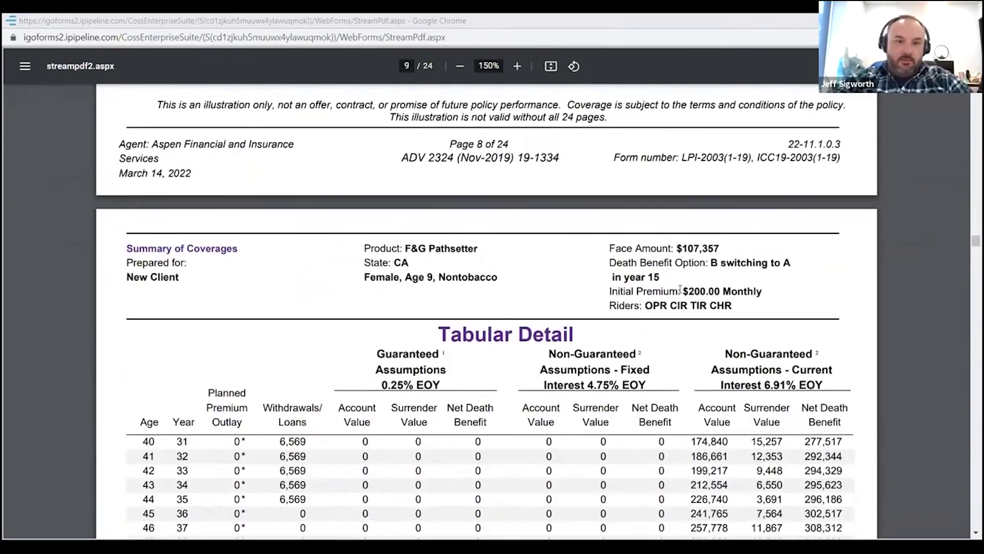
scroll(680, 289, "down", 3)
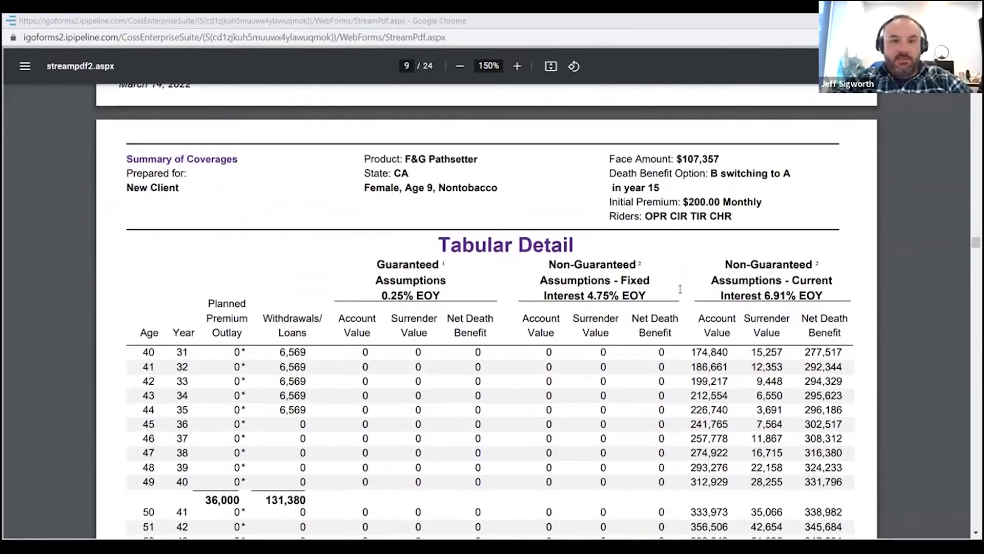
Highlight the surrender value and the account value at age 39 under the non-guaranteed current assumptions
scroll(681, 289, "up", 18)
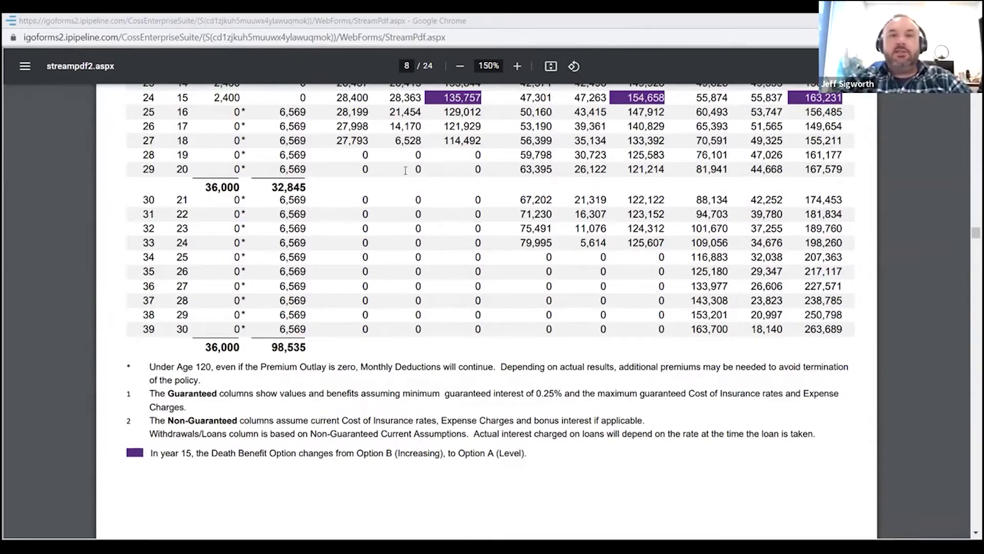
scroll(405, 171, "up", 3)
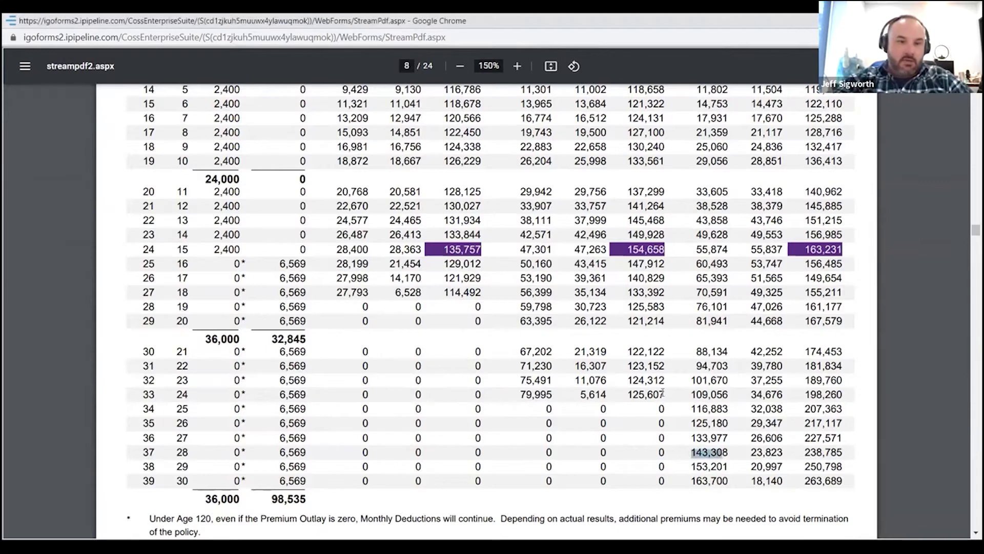
scroll(663, 391, "down", 2)
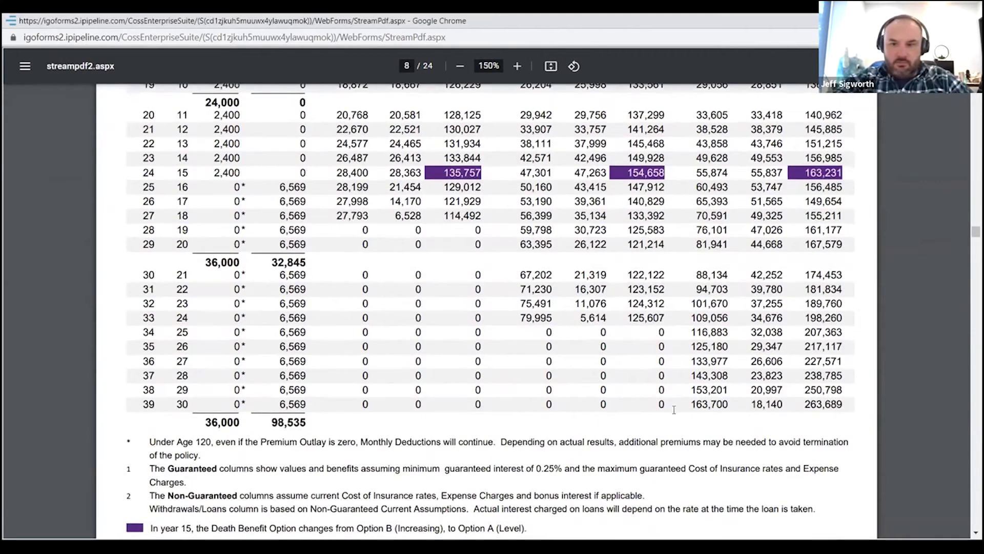
left_click_drag(689, 407, 785, 404)
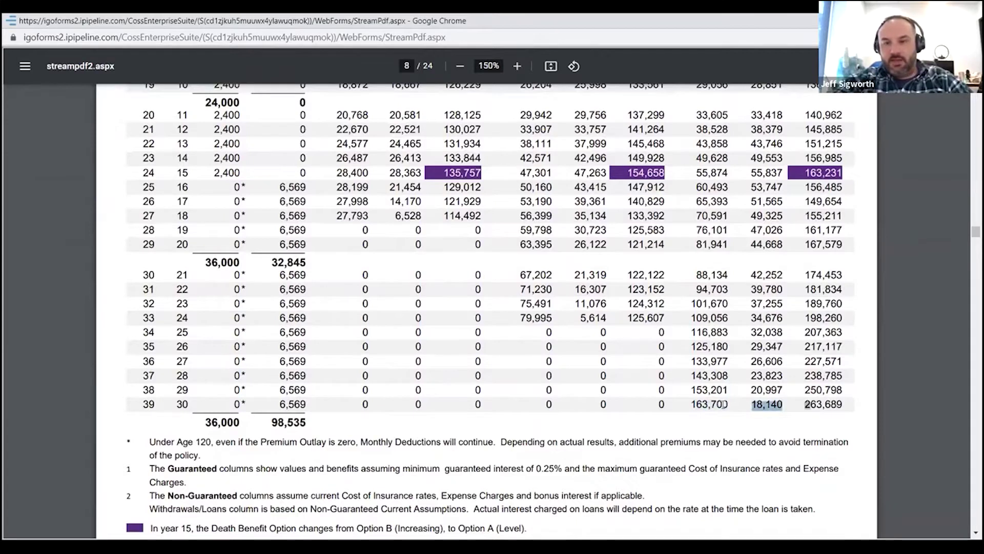
left_click_drag(686, 404, 735, 407)
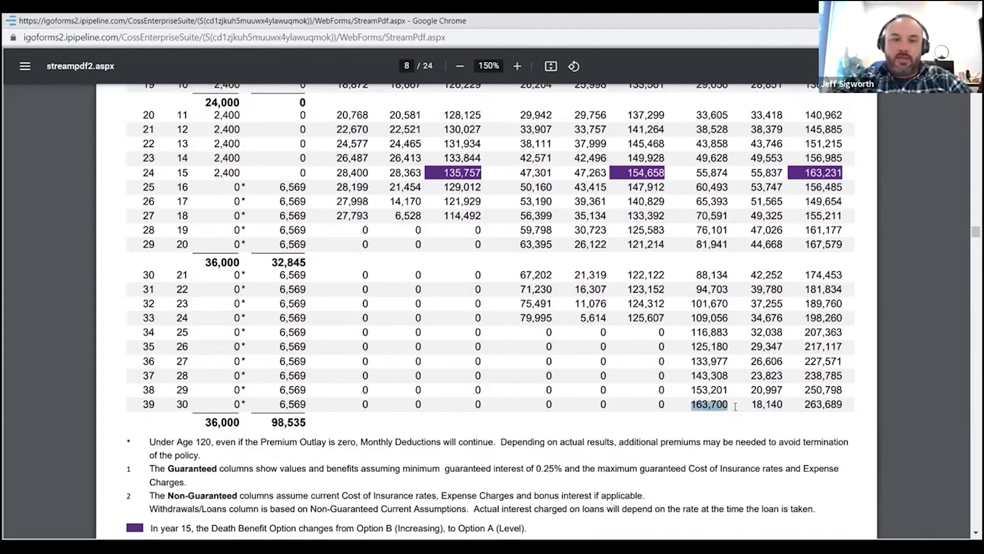